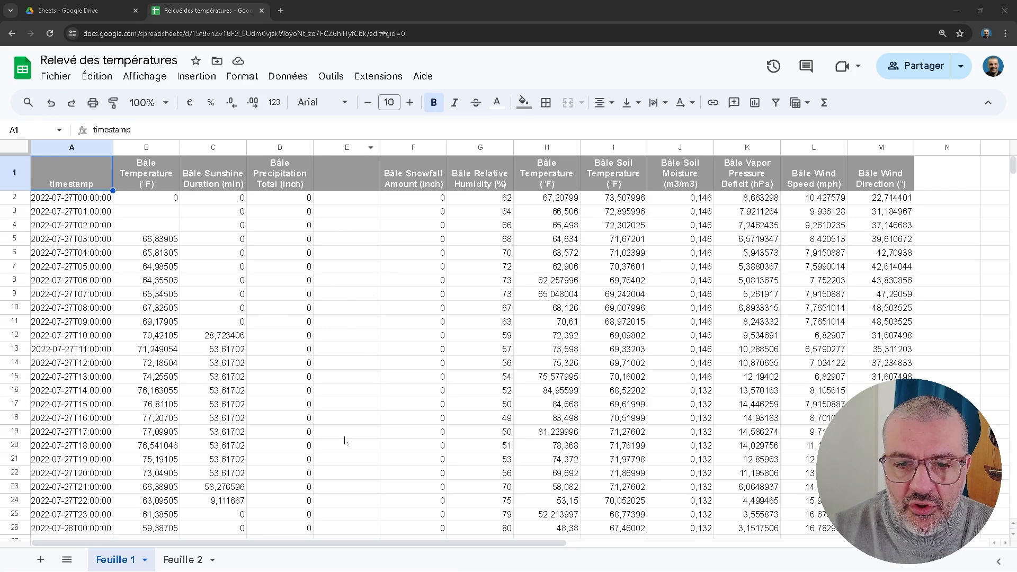
- Insert a dropdown list in cell E2 and extend its validation range to 'Feuille 1'!E2:E4
click(342, 200)
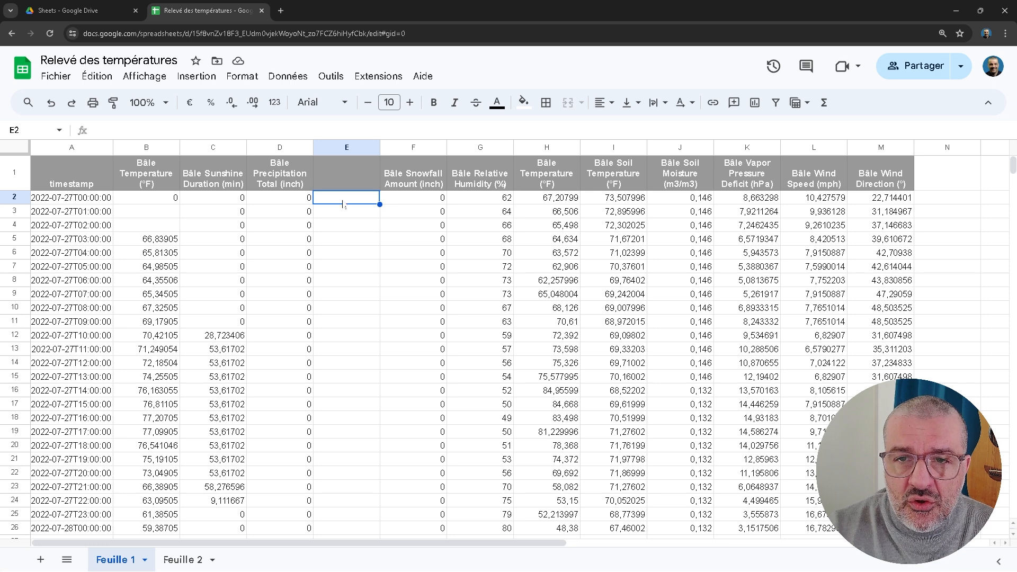
click(203, 79)
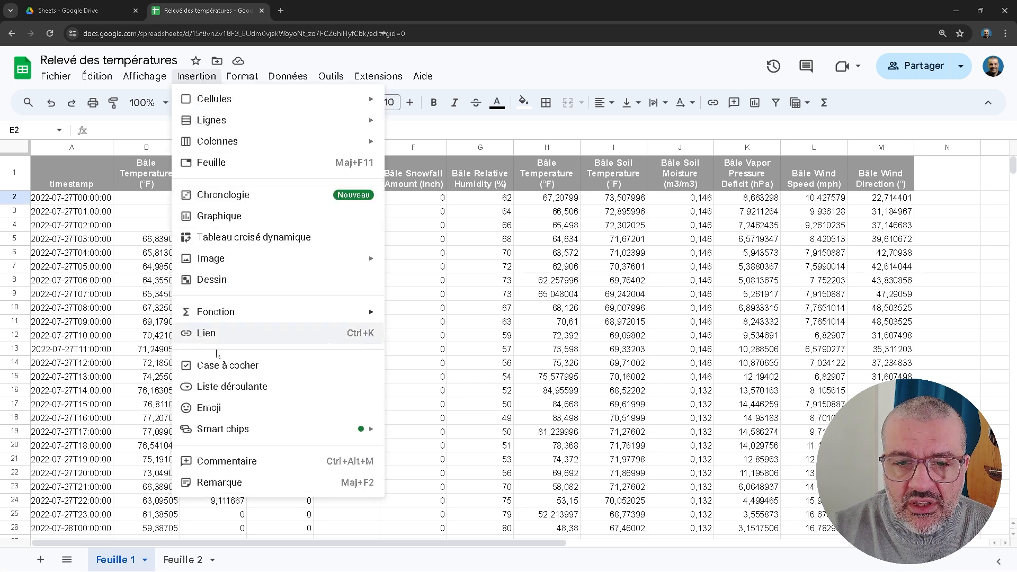
click(211, 387)
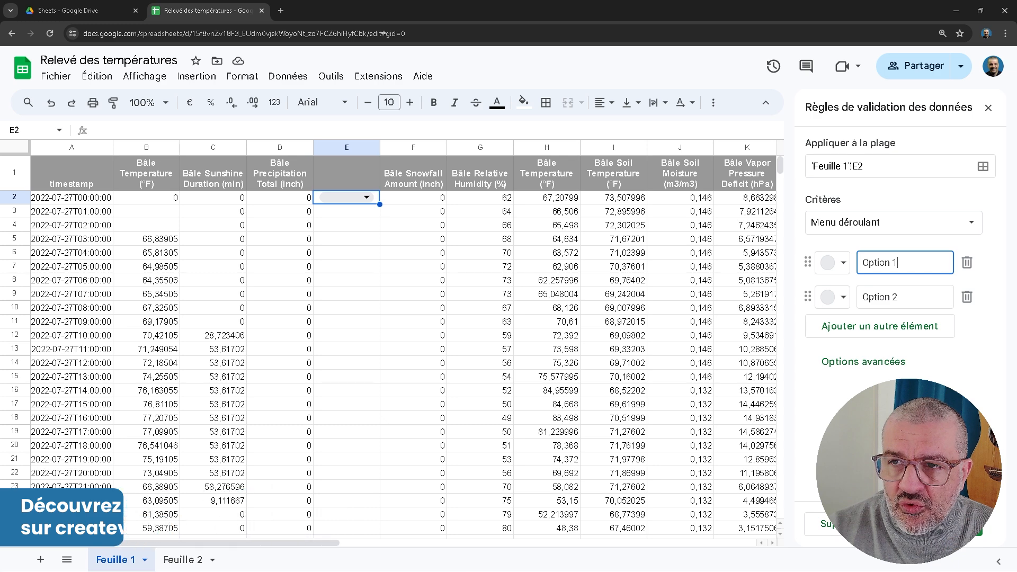
click(890, 166)
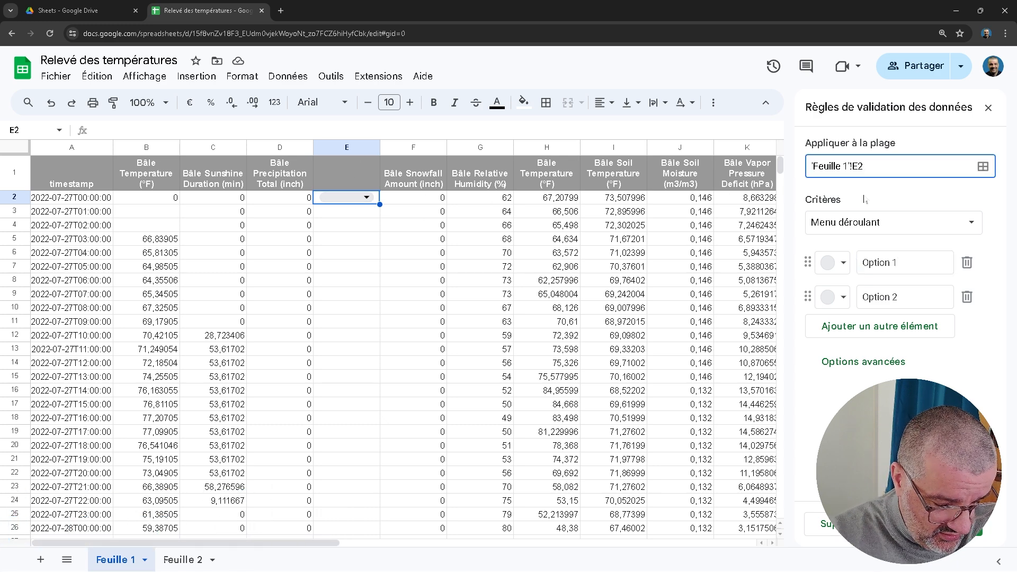
text(:)
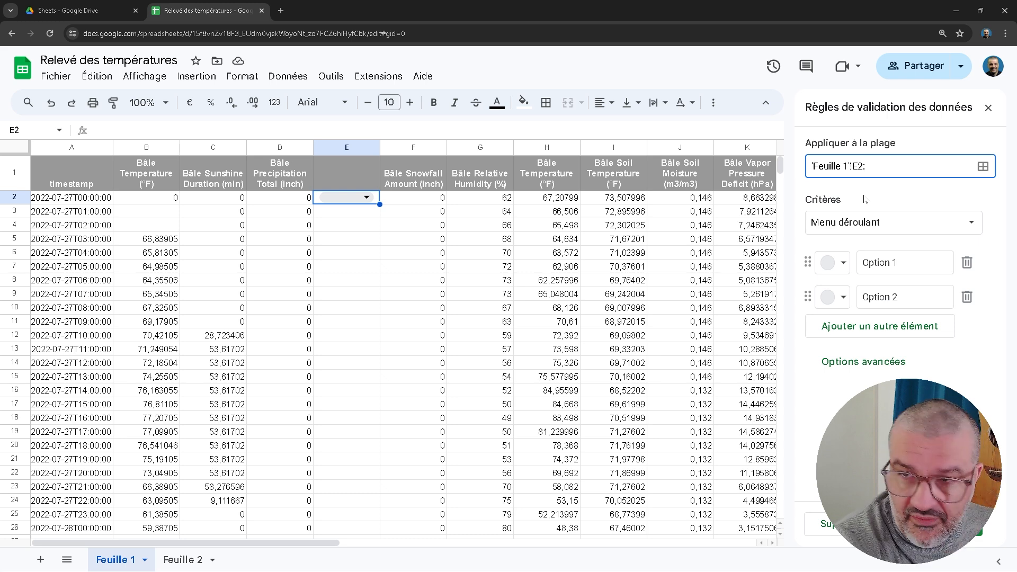
text(E4)
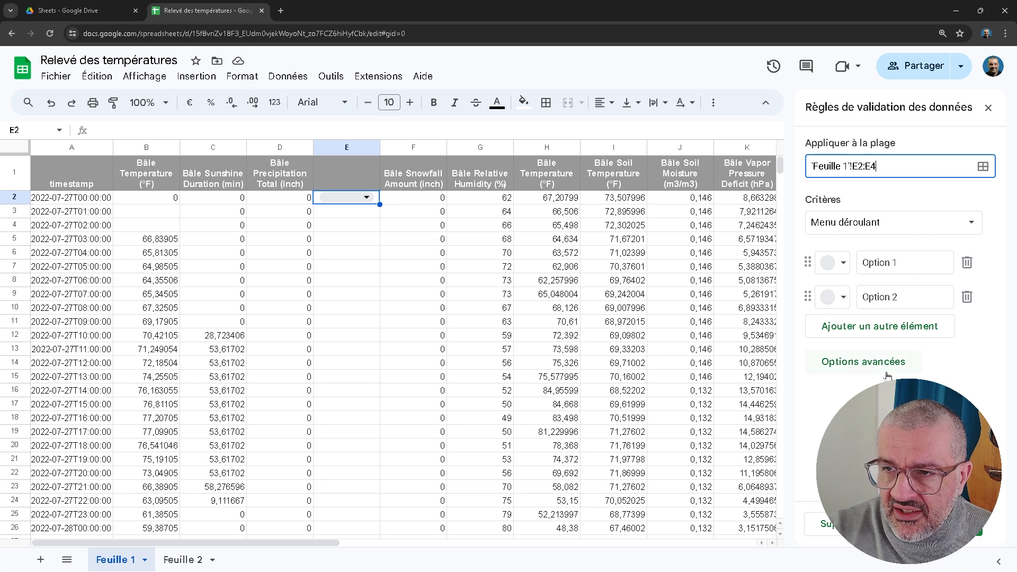
- Colour the dropdown items: light red for Option 1 and light green for Option 2
click(848, 263)
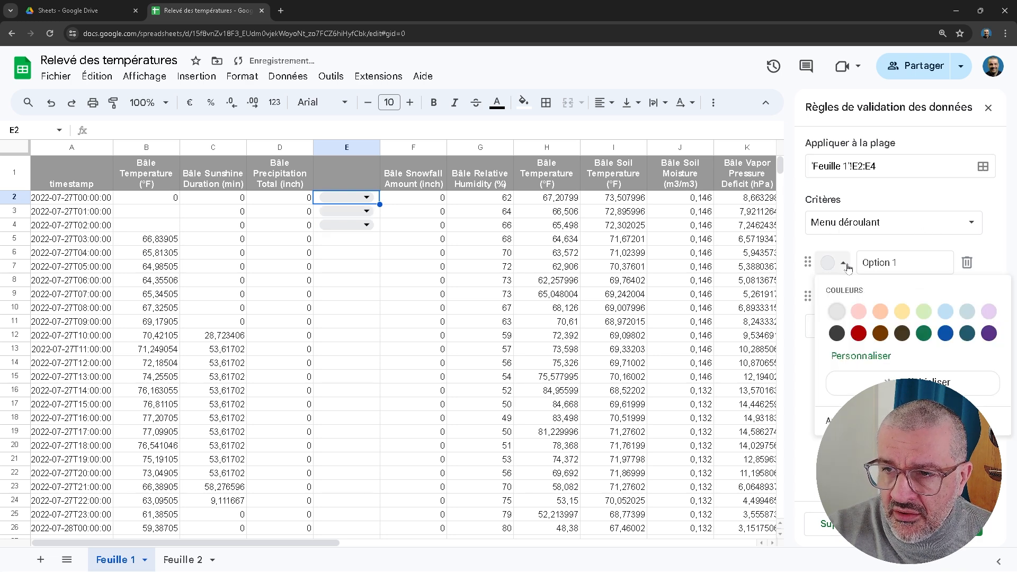
click(859, 311)
click(840, 298)
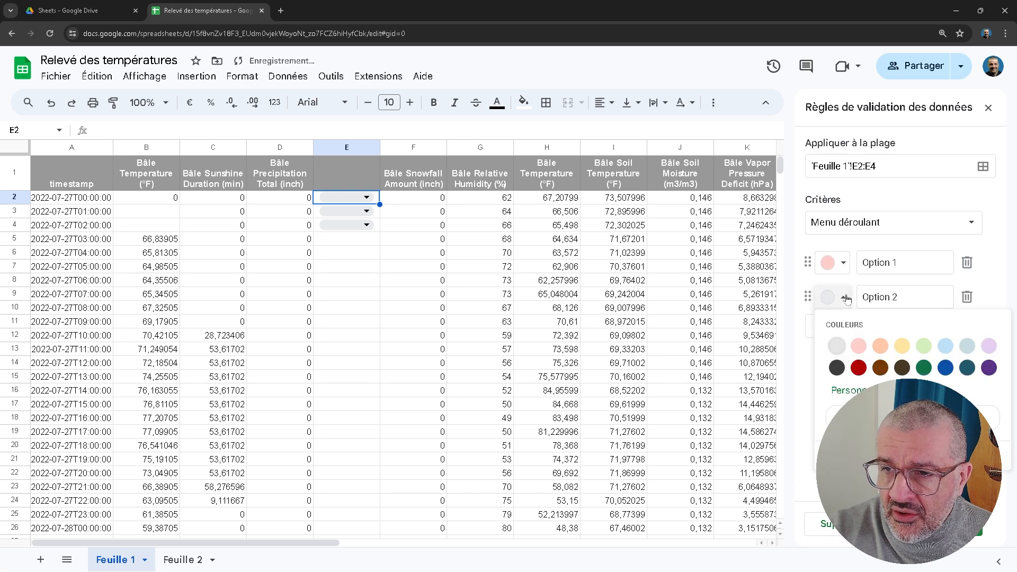
click(923, 346)
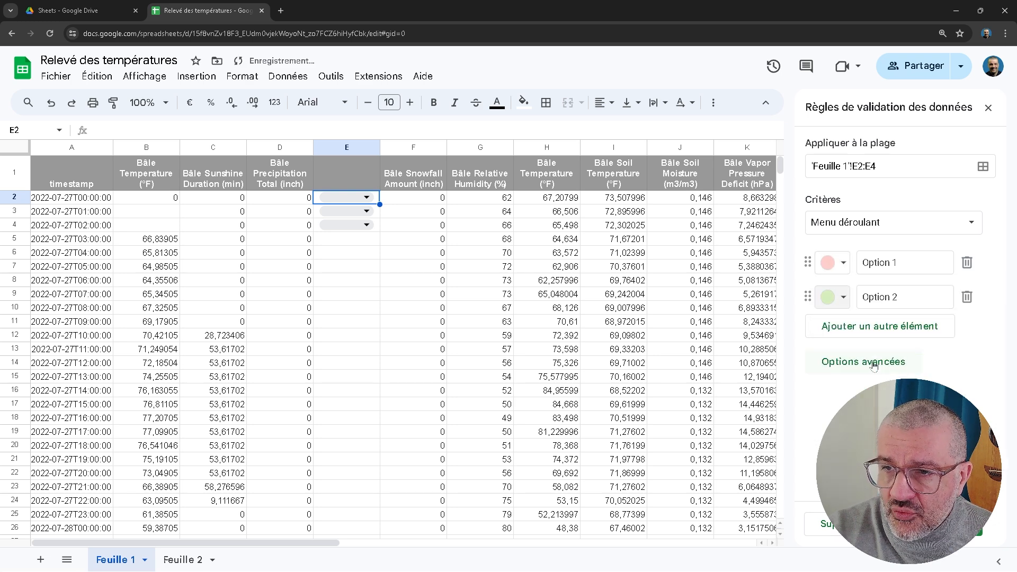
- Add a third dropdown item named Option 3 and colour it light blue
click(854, 331)
click(842, 332)
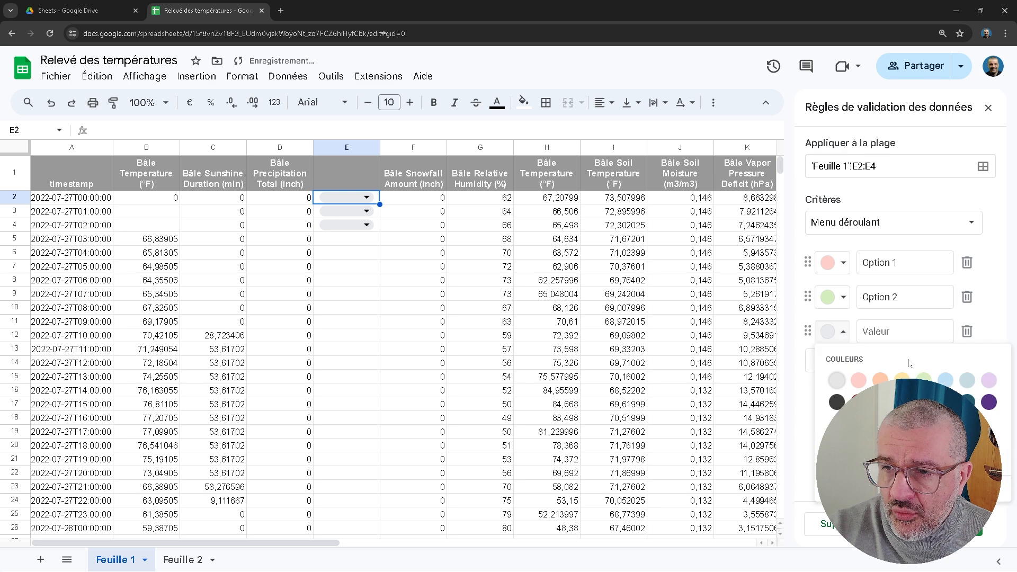
click(945, 380)
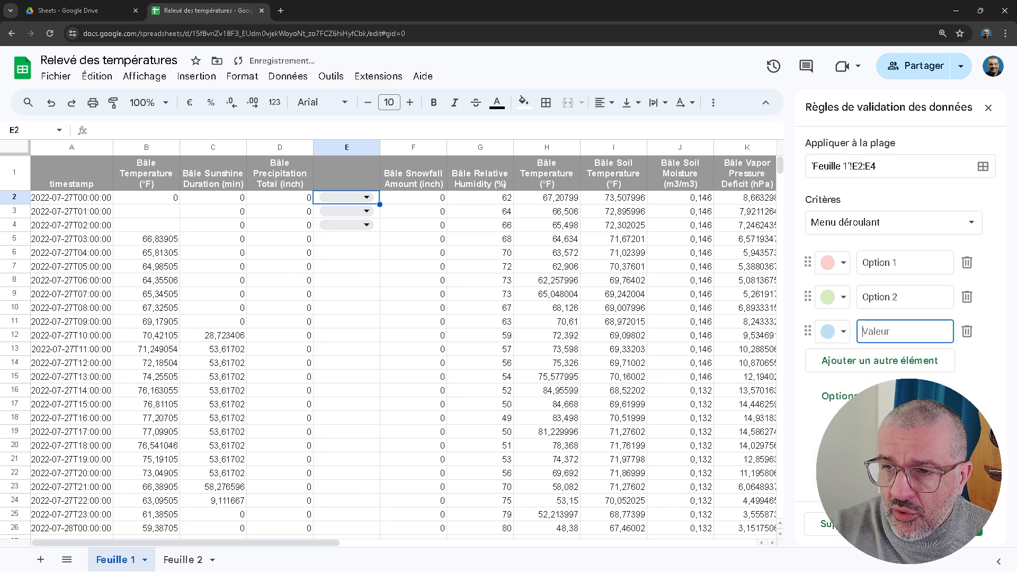
click(879, 331)
text(Op)
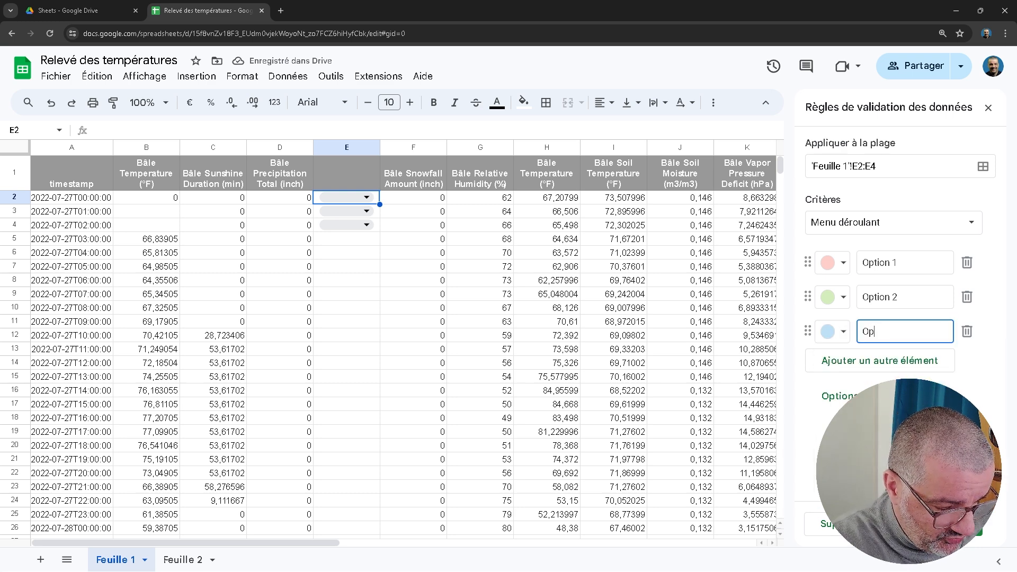
text(tion 3)
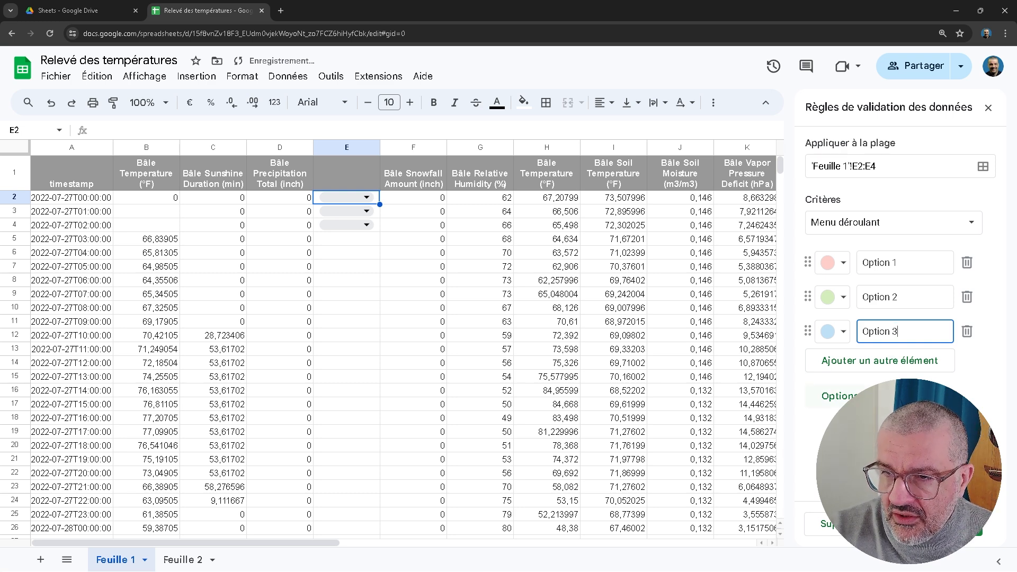
- Try the two alternative display styles in the dropdown's advanced options, restore the first style and save the rule
click(843, 396)
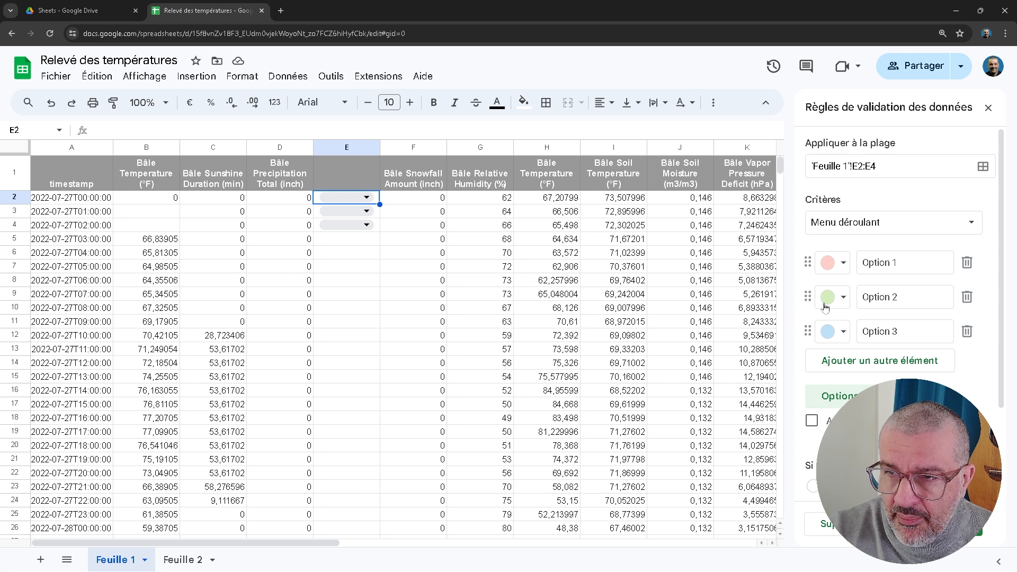
scroll(915, 375, down, 3)
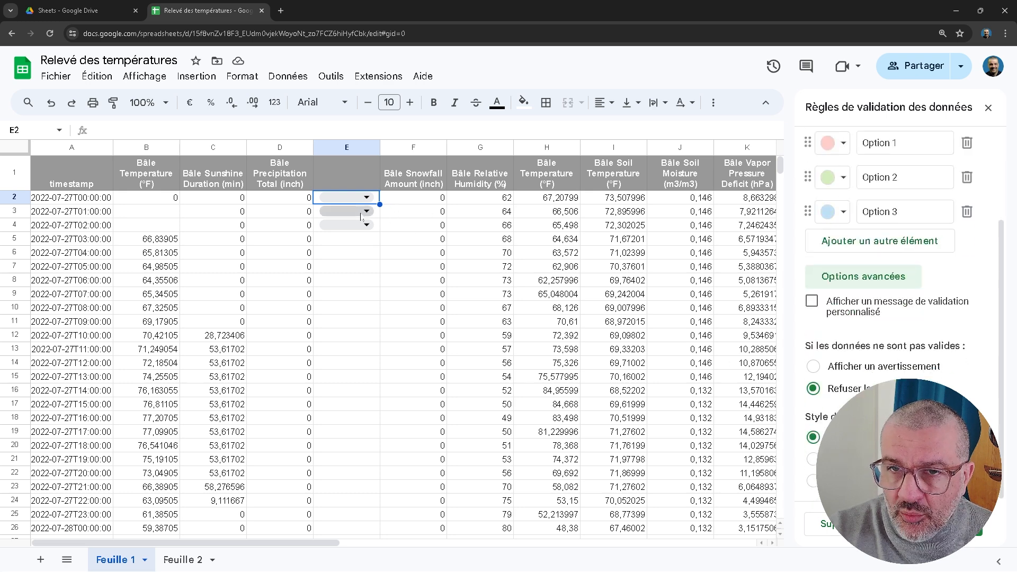
click(812, 459)
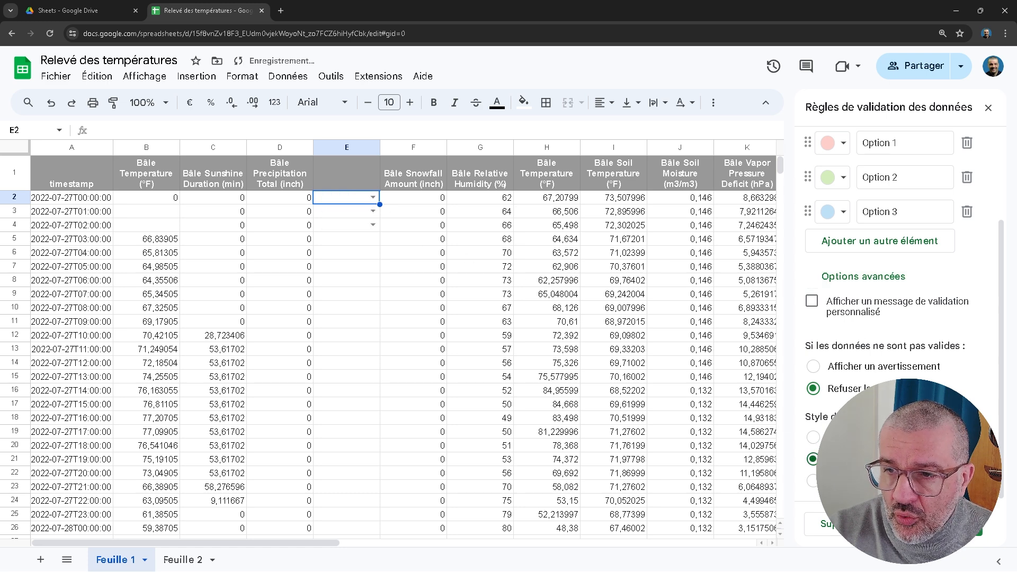
click(813, 480)
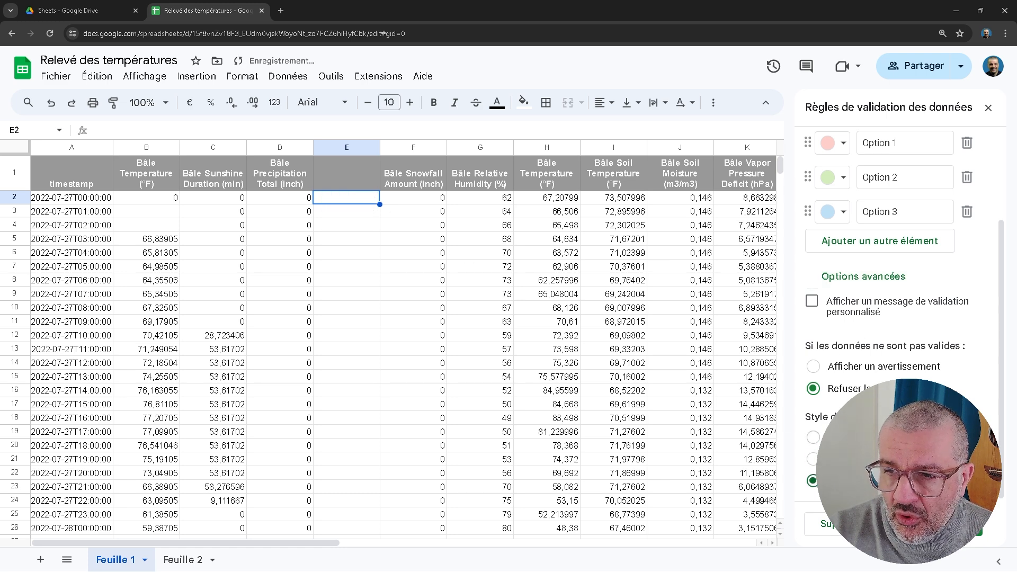
click(812, 436)
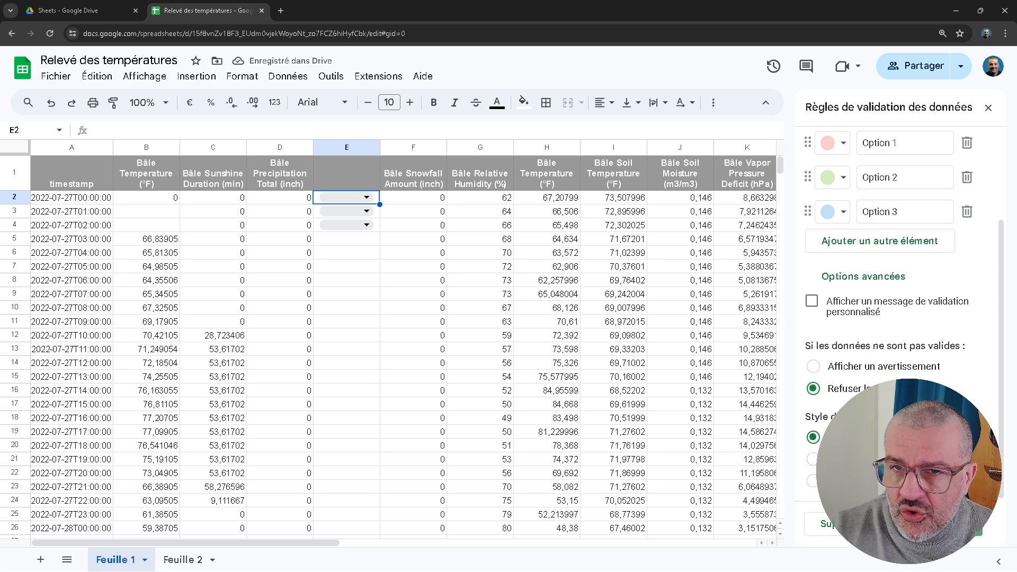
click(964, 524)
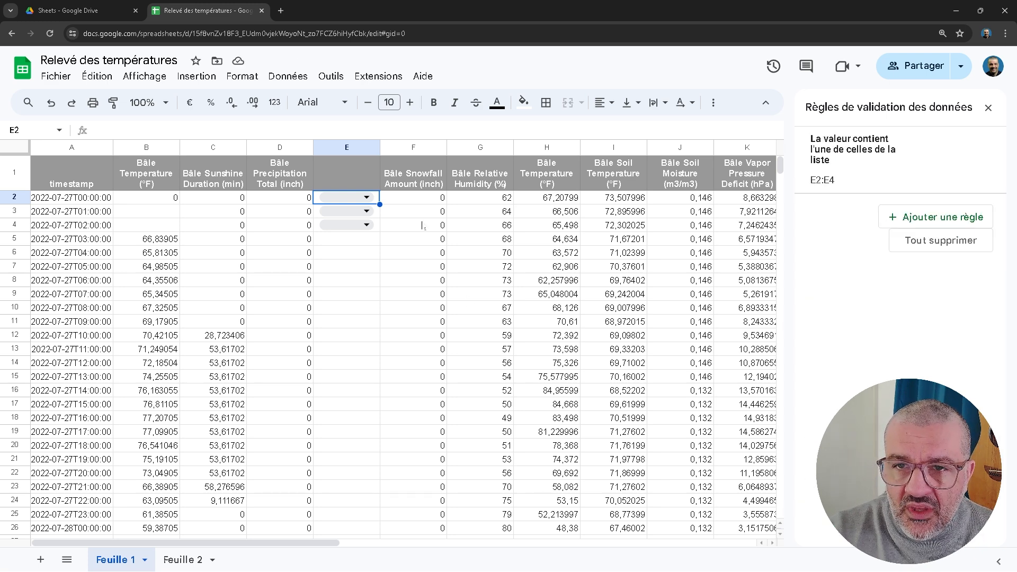
- Choose Option 1 in cell E2, Option 2 in E3 and Option 3 in E4 from their dropdowns
click(365, 197)
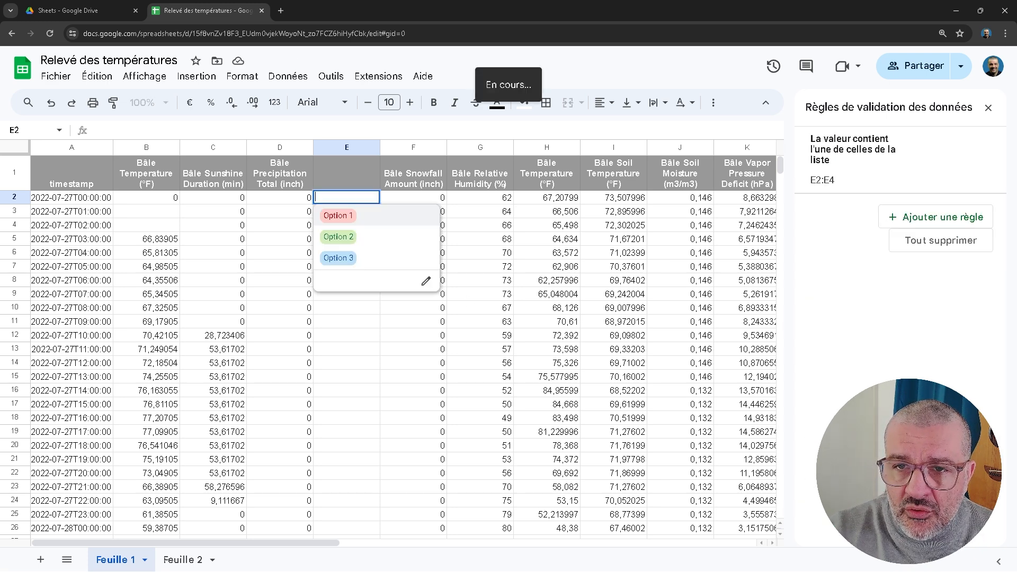
click(366, 220)
key(Down)
key(Return)
key(Down)
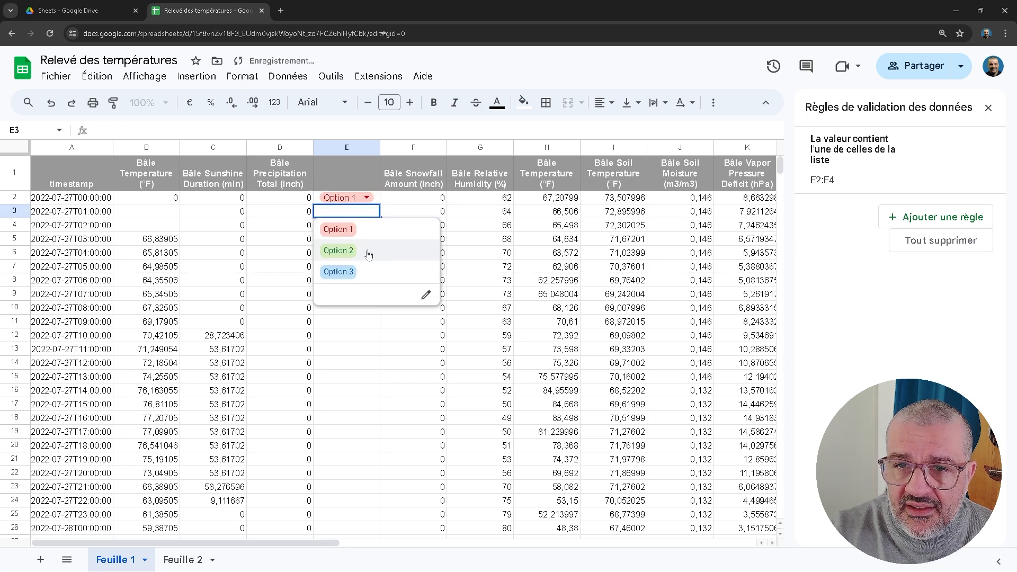
key(Return)
key(Down)
key(Return)
key(Down)
key(Down)
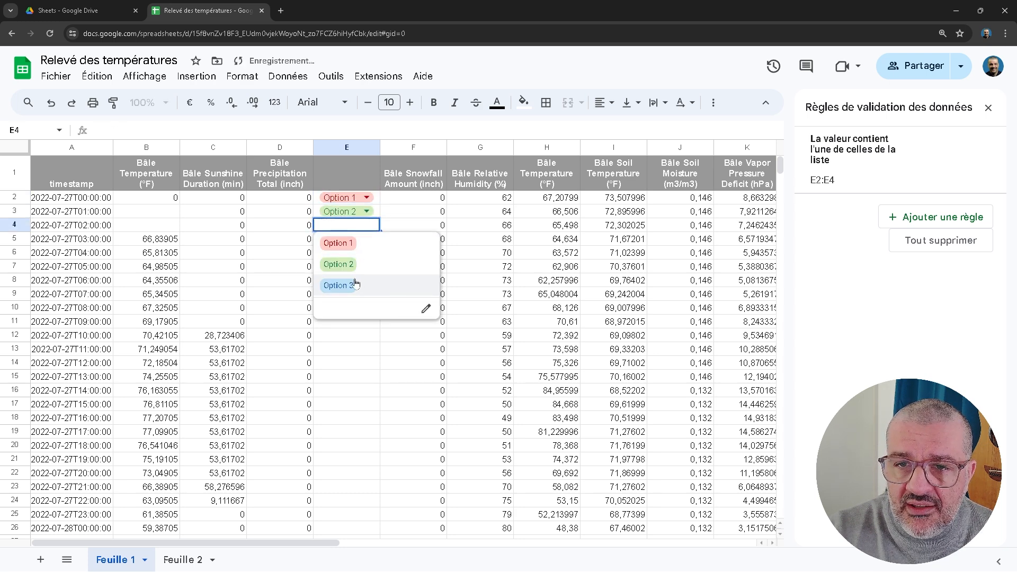
key(Return)
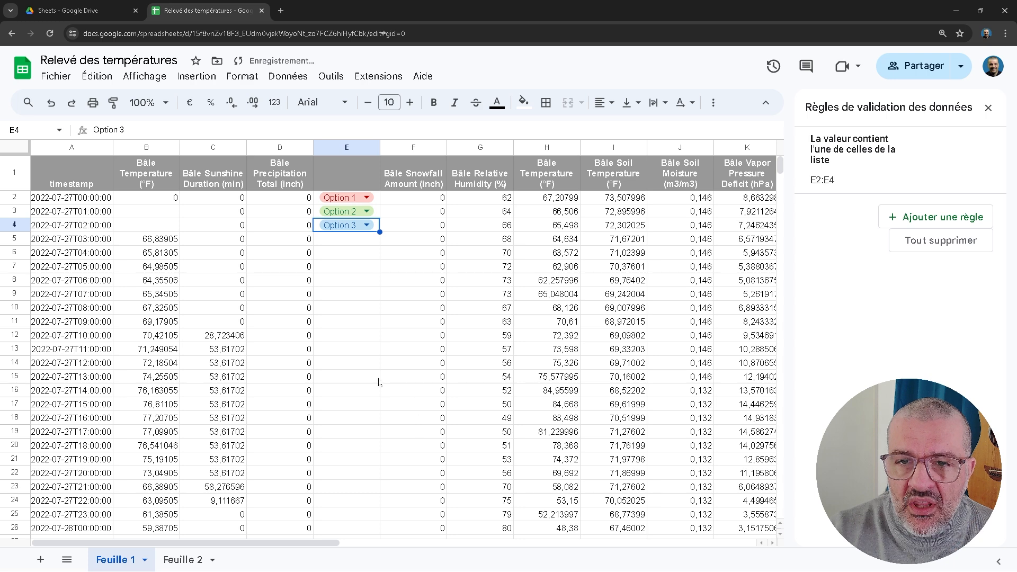
- Add a validation rule for cell E6 with the criterion "Menu déroulant (depuis une plage)"
click(339, 253)
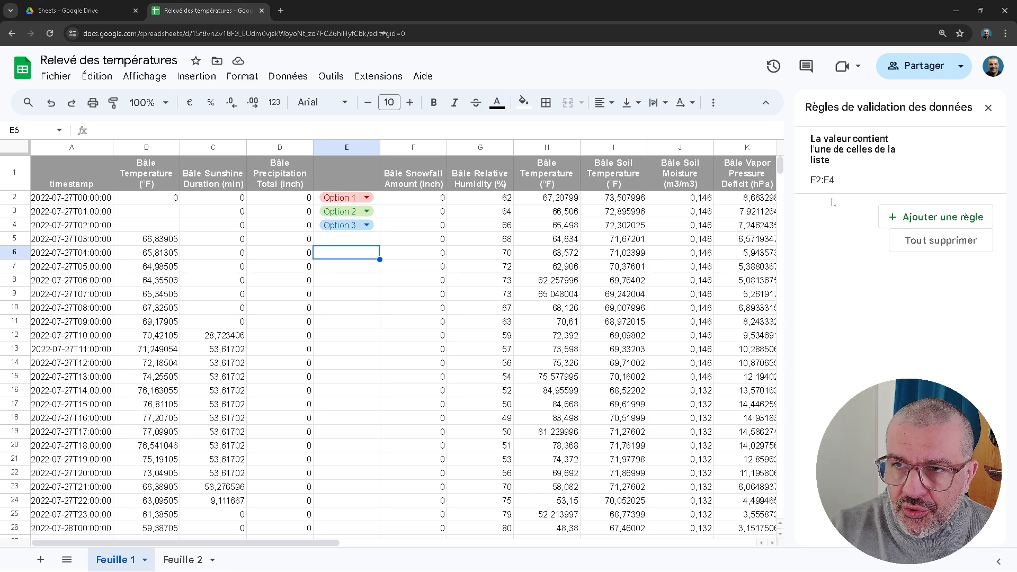
click(922, 219)
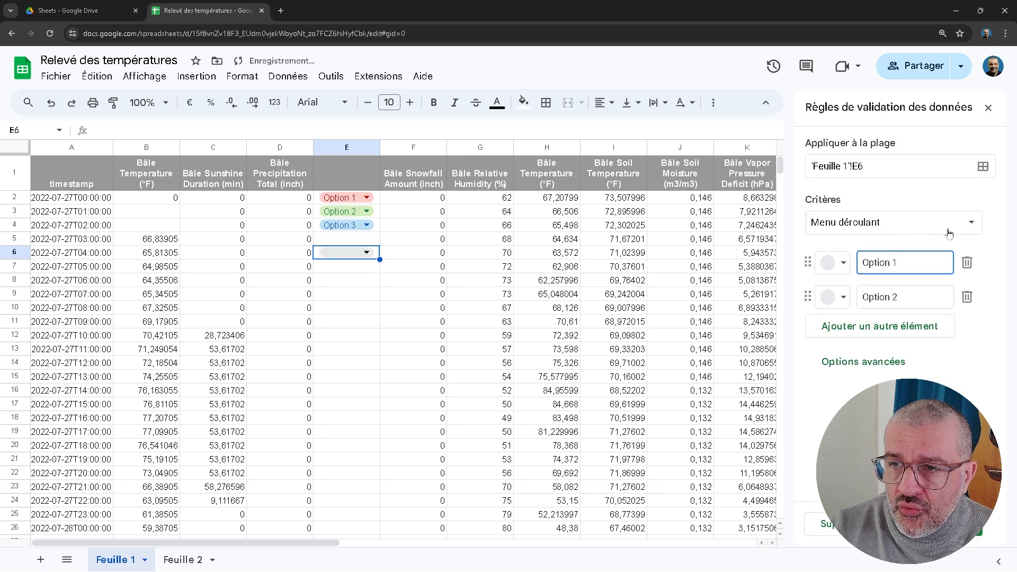
click(972, 228)
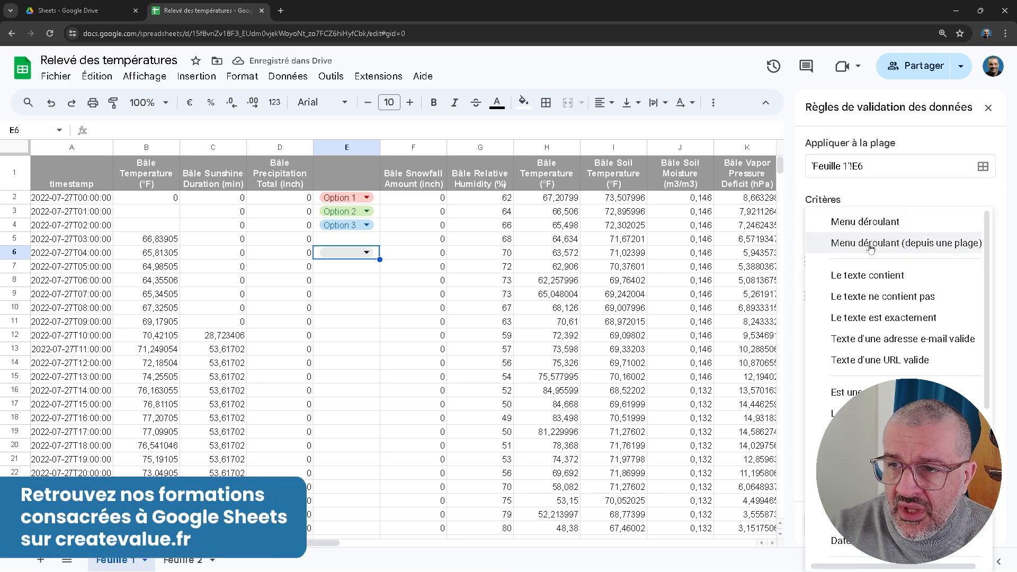
click(936, 244)
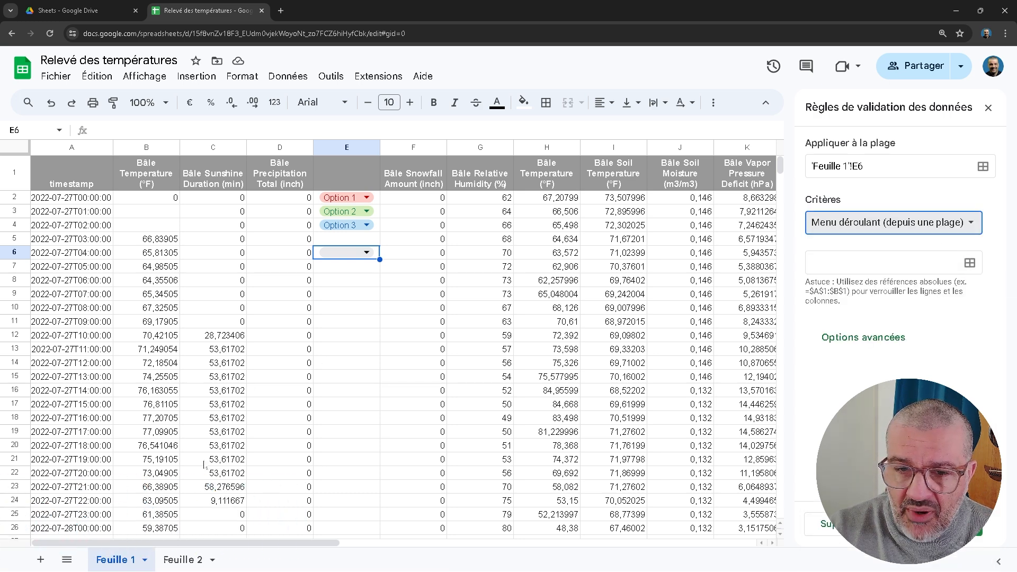
- Set the source range of the E6 dropdown to cell A1 of Feuille 2
click(183, 564)
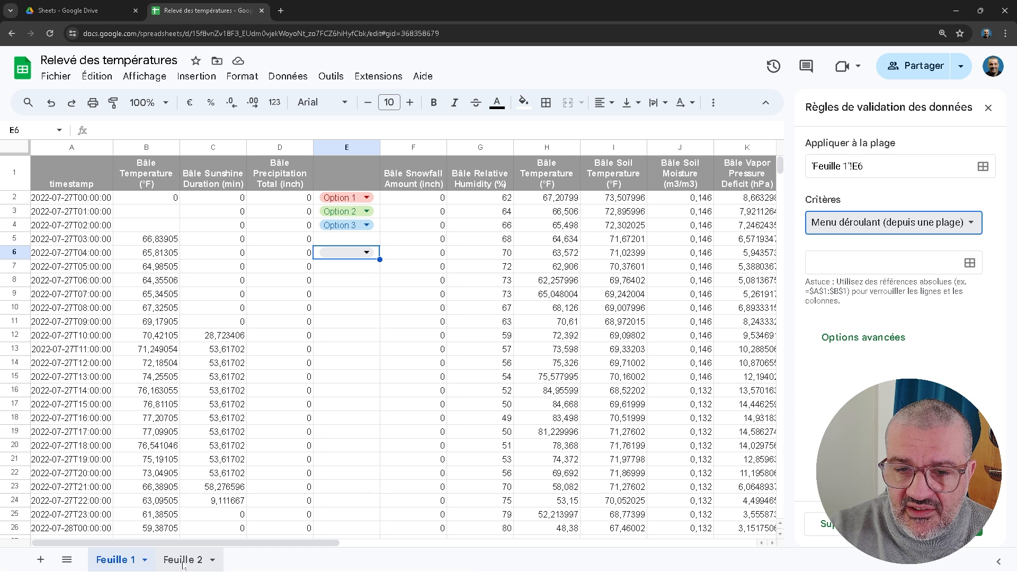
click(969, 262)
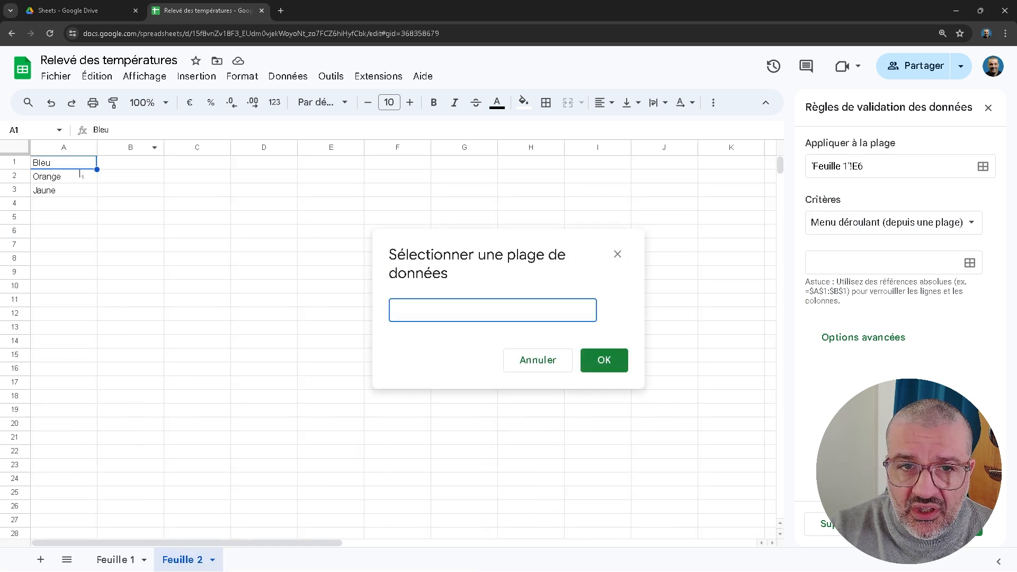
click(53, 164)
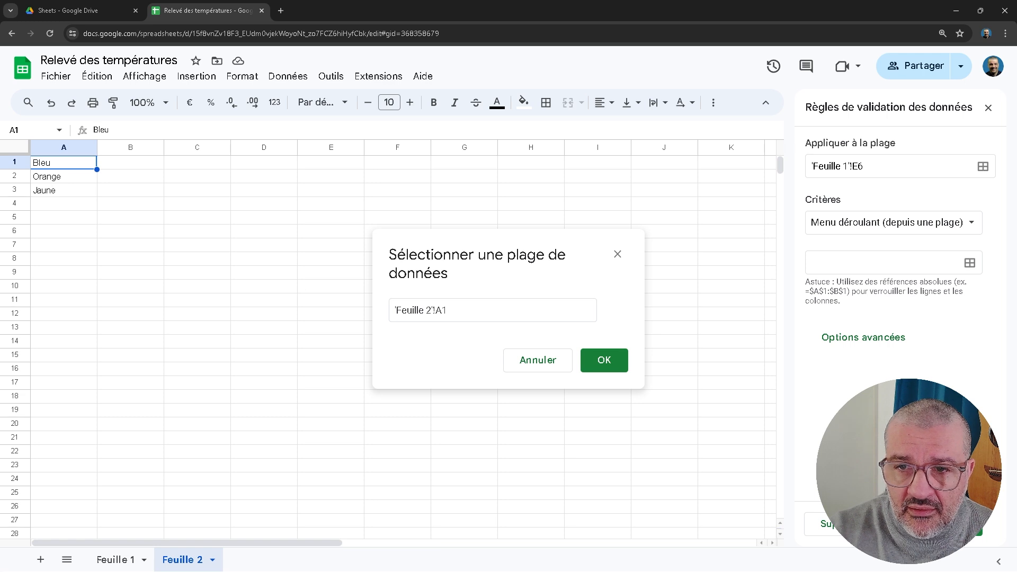
click(451, 310)
text(:)
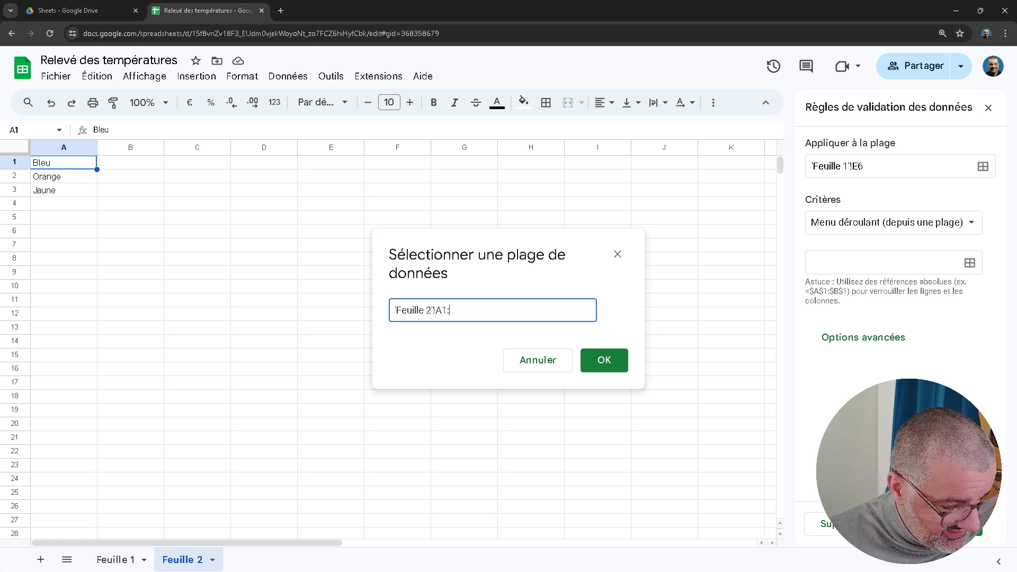
text(A)
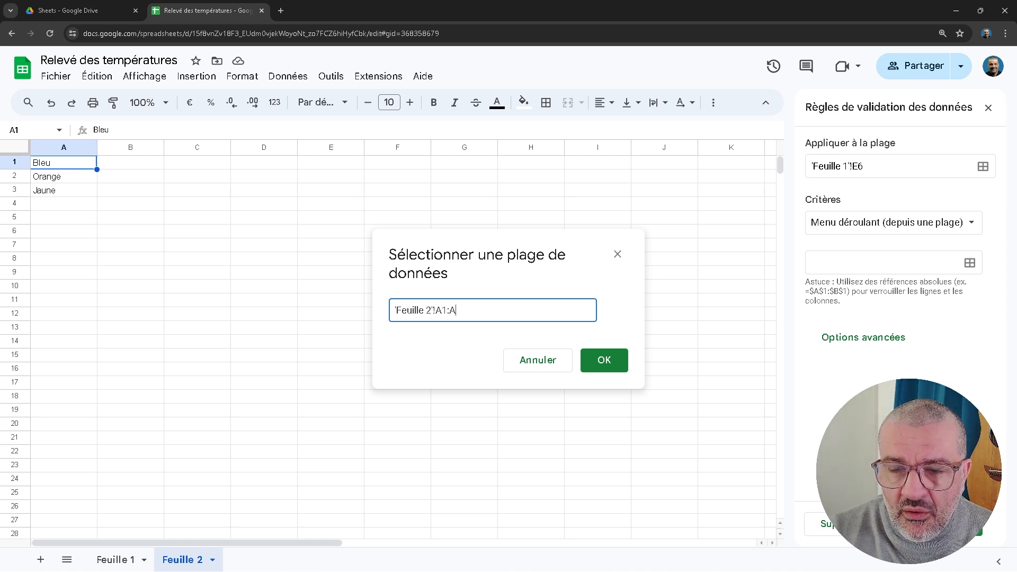
click(64, 163)
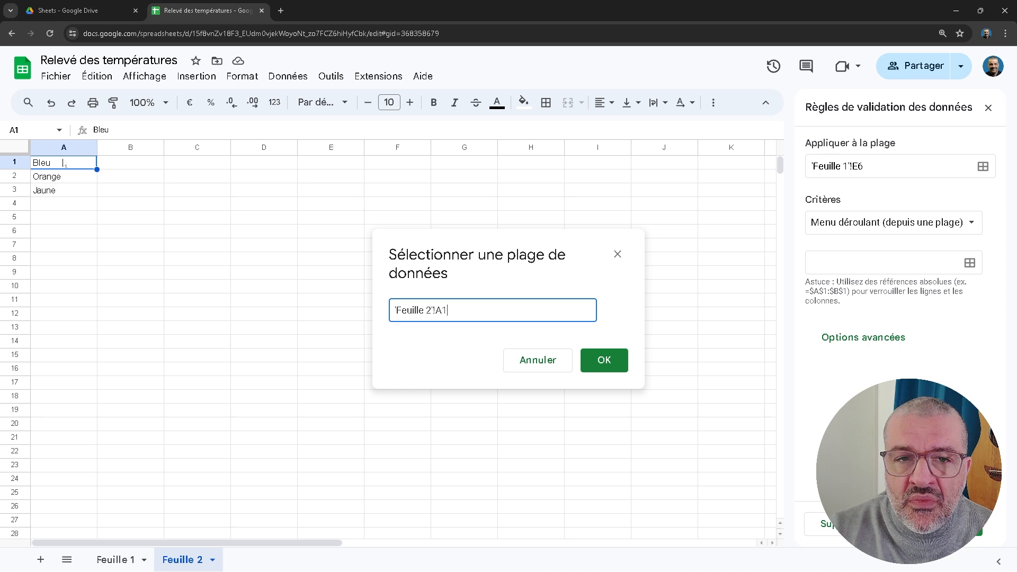
click(607, 368)
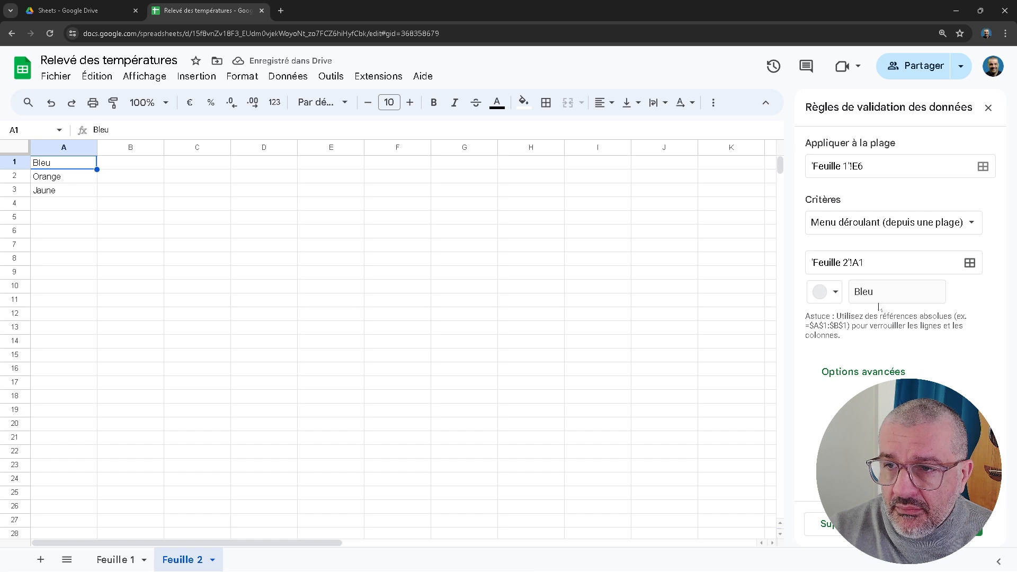
- Extend the dropdown's source range to 'Feuille 2'!A1:A and colour the Bleu item dark blue
click(869, 263)
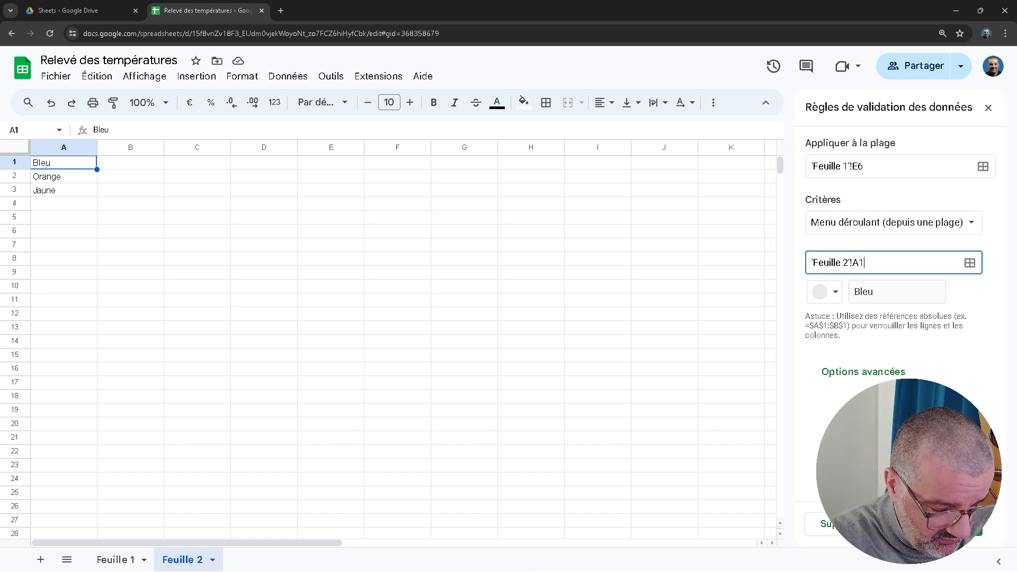
text(:A)
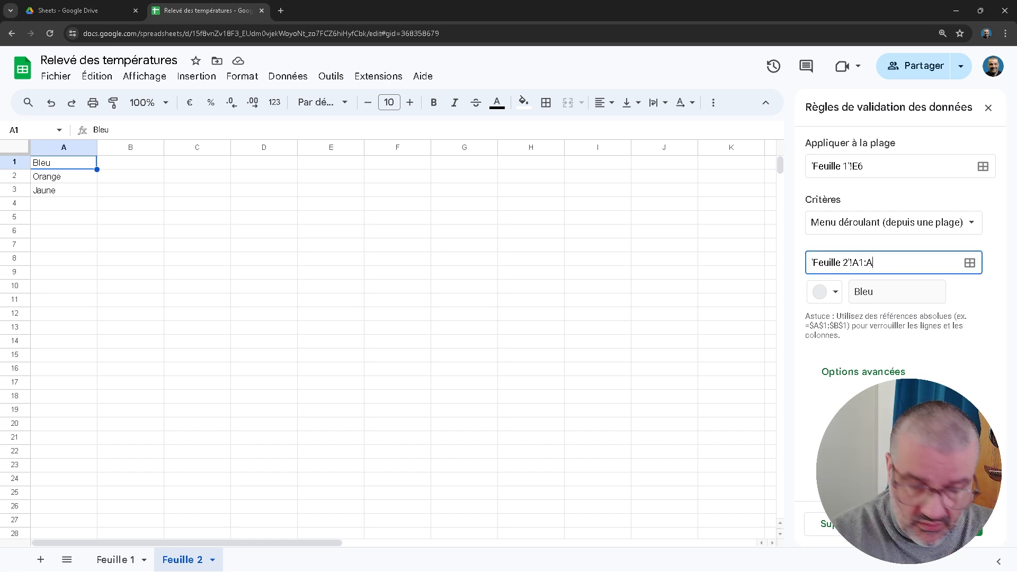
click(831, 292)
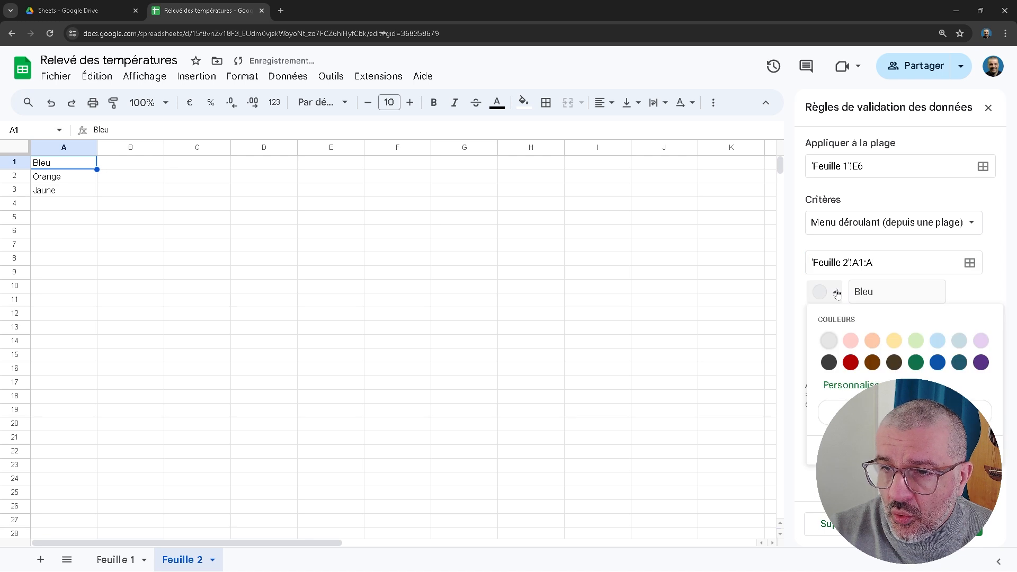
click(937, 363)
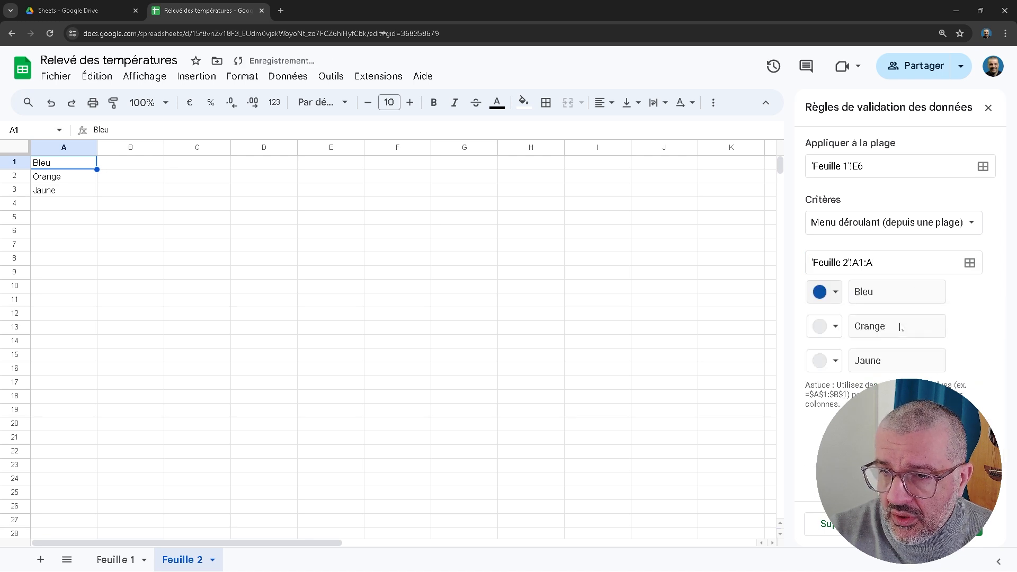
- Colour the Orange item light orange and the Jaune item light yellow, and save the rule
click(830, 326)
click(872, 375)
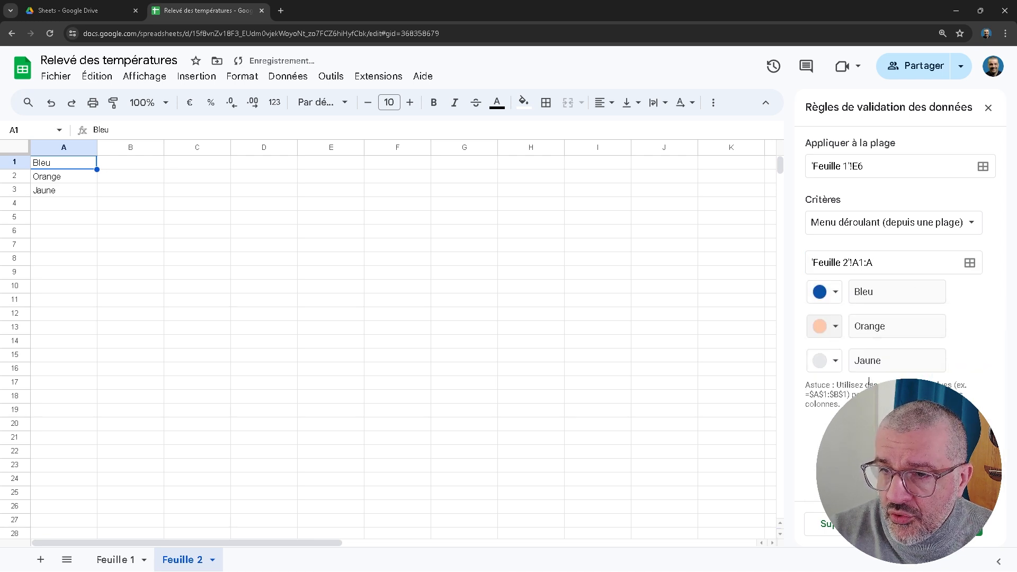
click(831, 361)
click(885, 410)
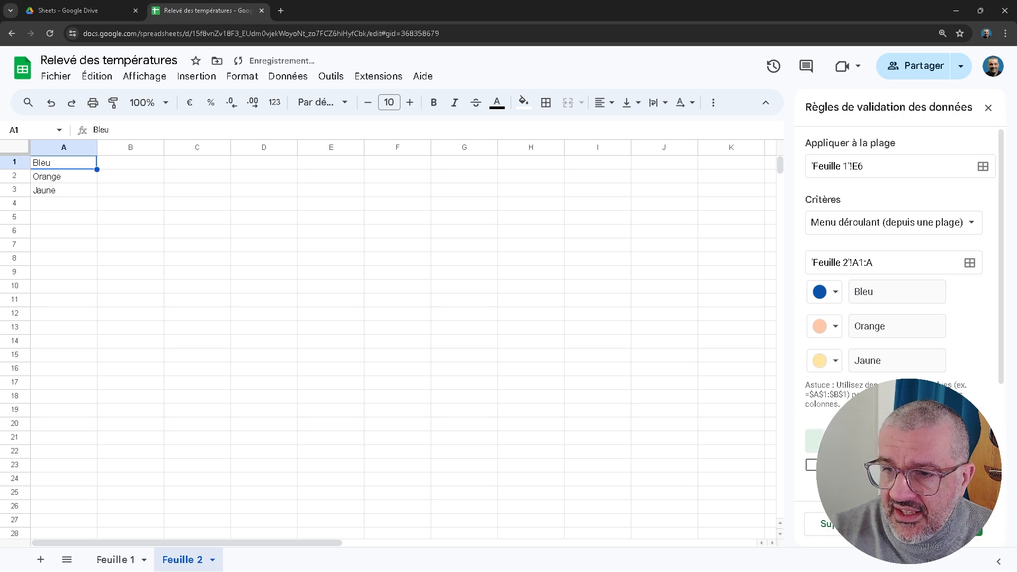
scroll(910, 329, down, 3)
scroll(882, 372, up, 3)
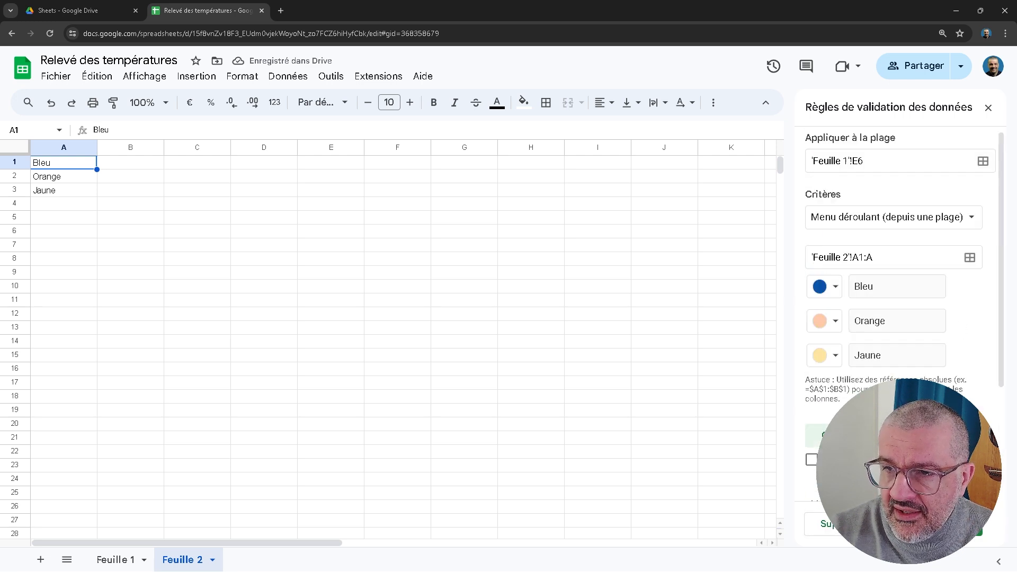
click(959, 523)
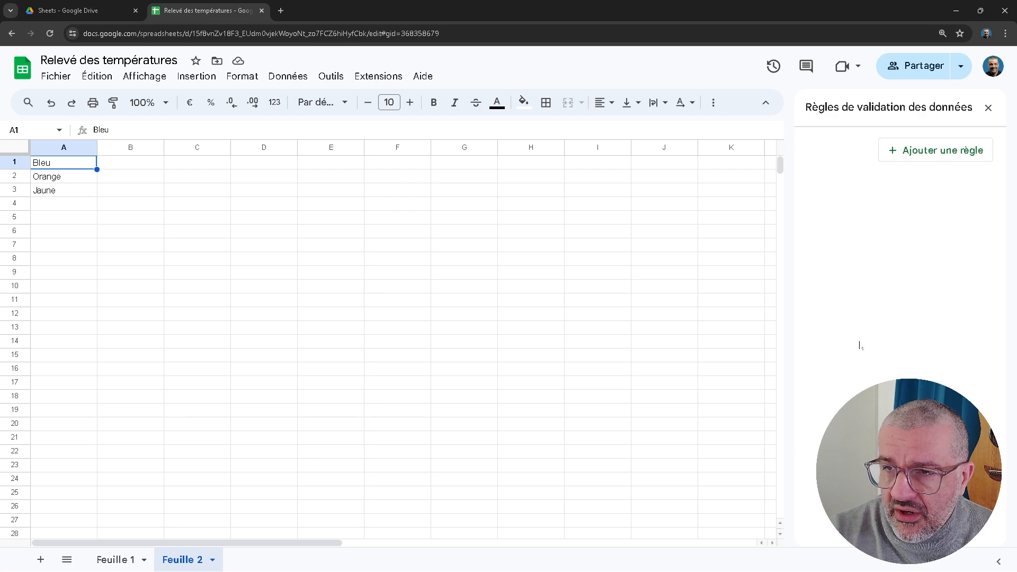
- Extend the range-based dropdown rule on Feuille 1 to apply to cells E6:E8
click(112, 559)
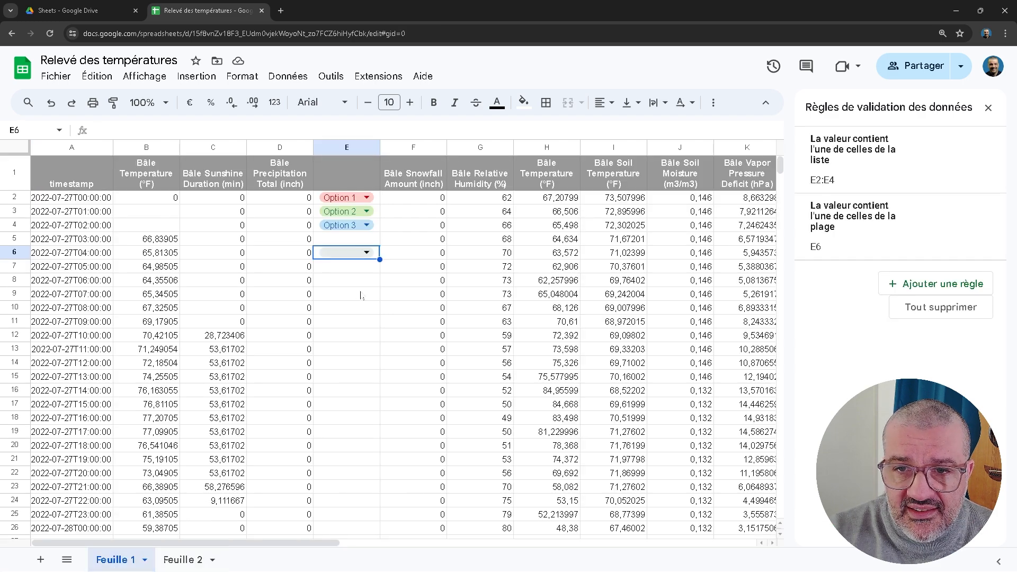
click(882, 232)
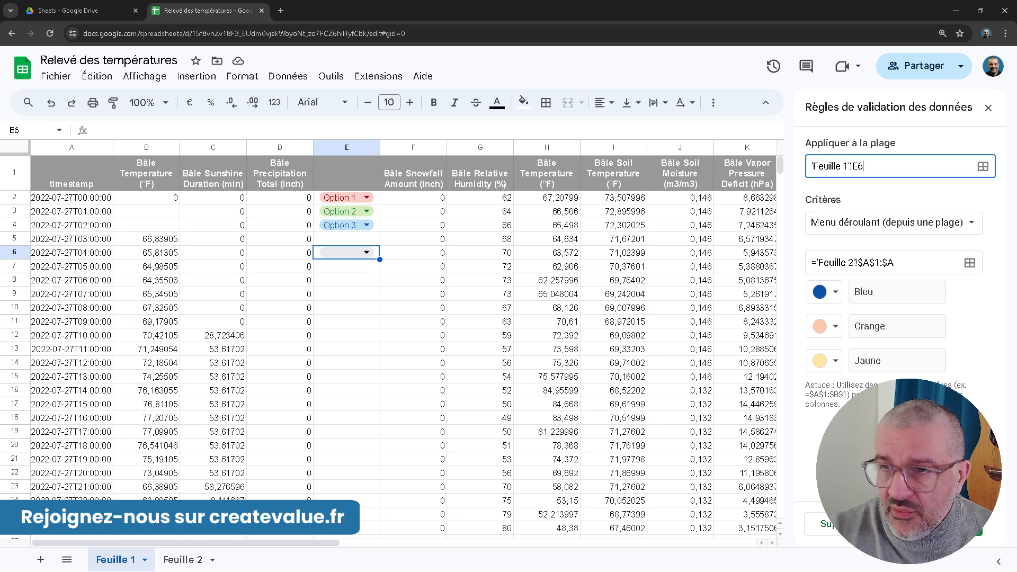
text(:E)
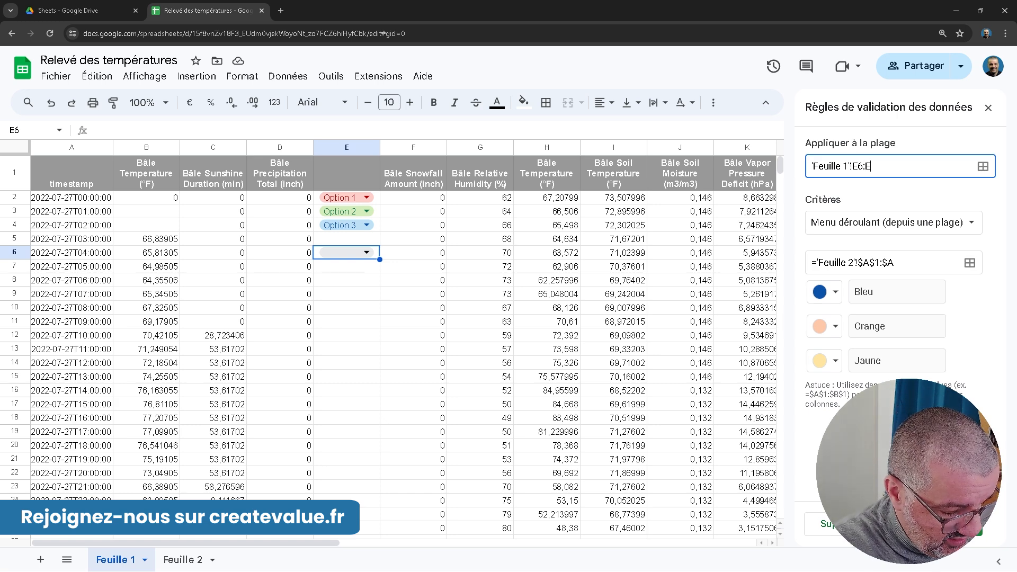
text(8)
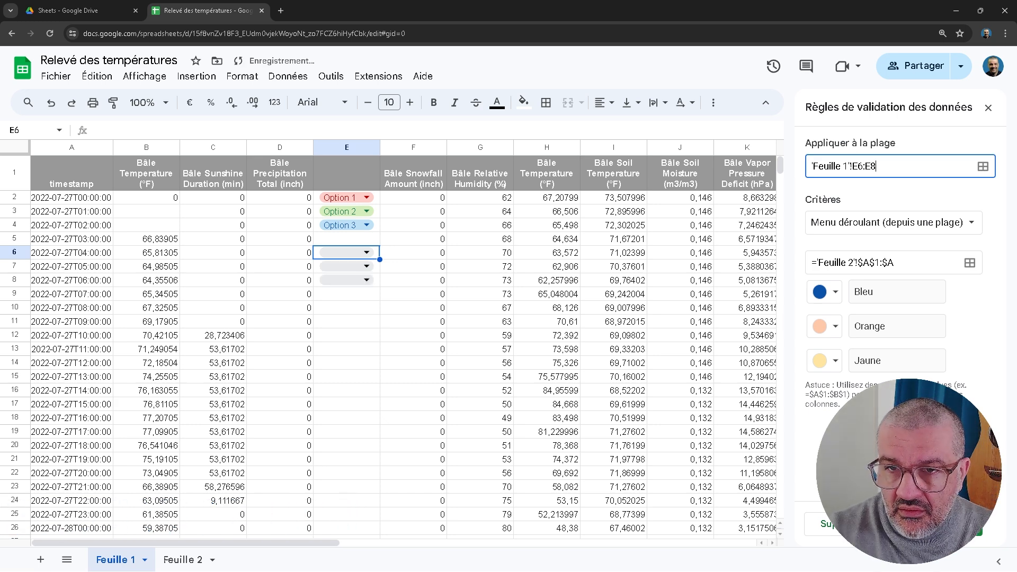
- Choose Bleu in cell E6, Orange in E7 and Jaune in E8 from their dropdowns
click(365, 253)
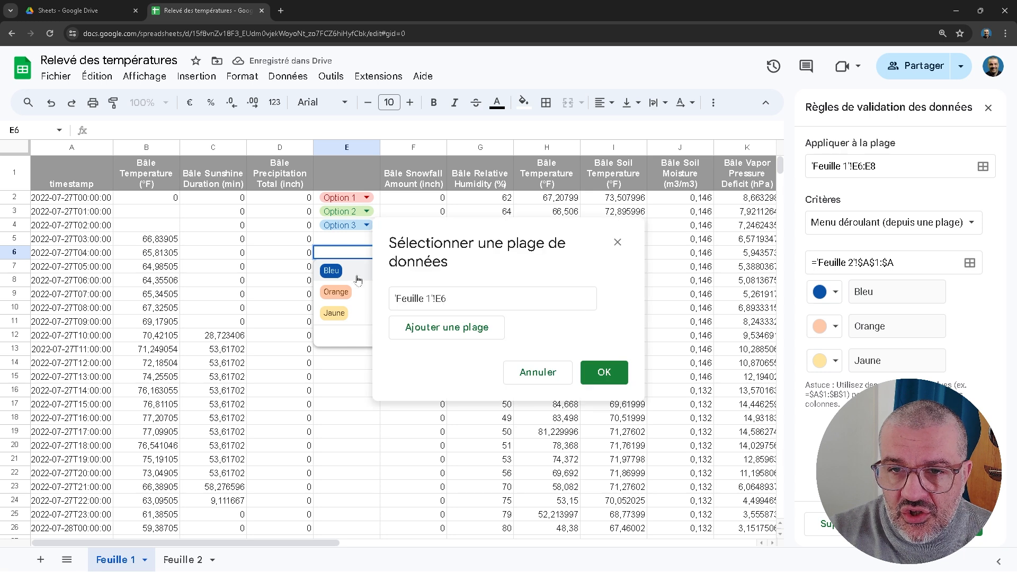
click(544, 373)
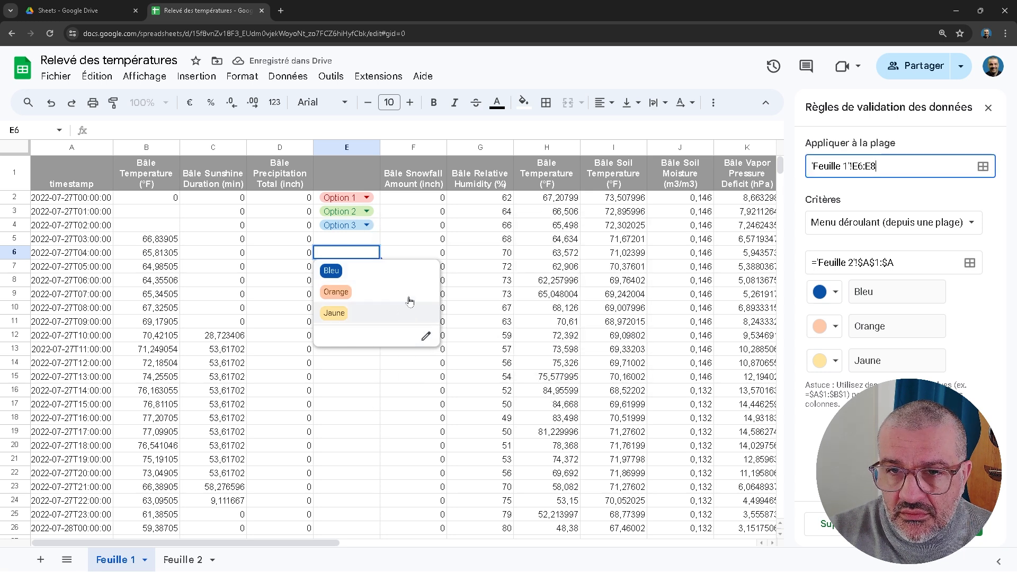
click(363, 281)
click(366, 267)
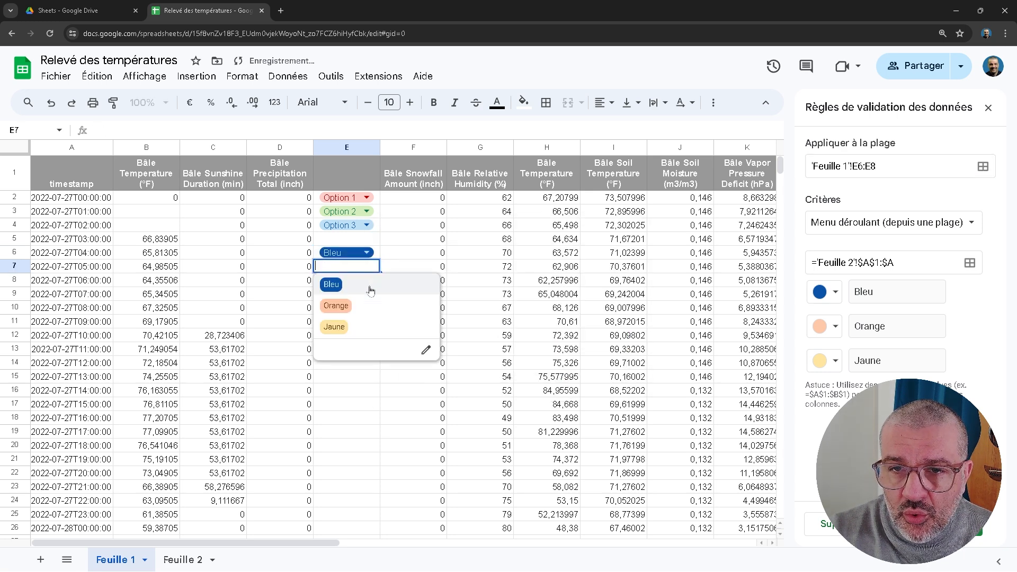
click(360, 307)
click(363, 280)
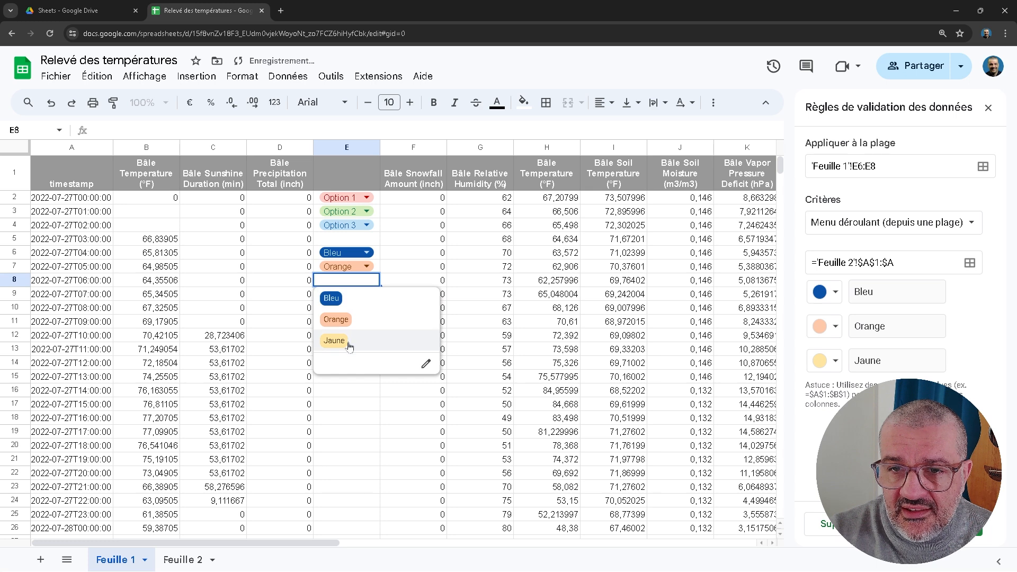
click(350, 346)
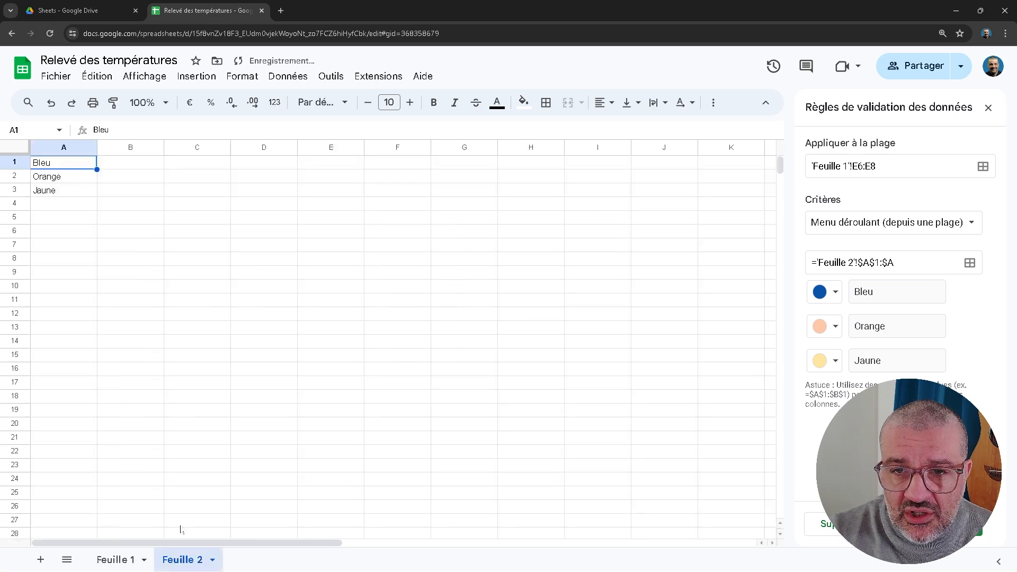
- Add Marron to the source list in cell A4 of Feuille 2
click(181, 560)
click(61, 204)
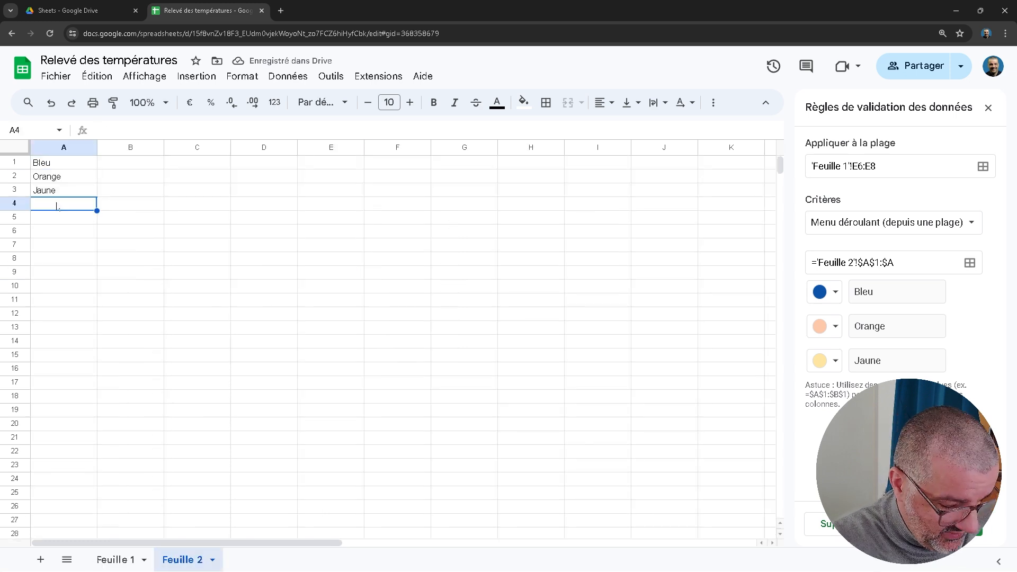
text(Marron)
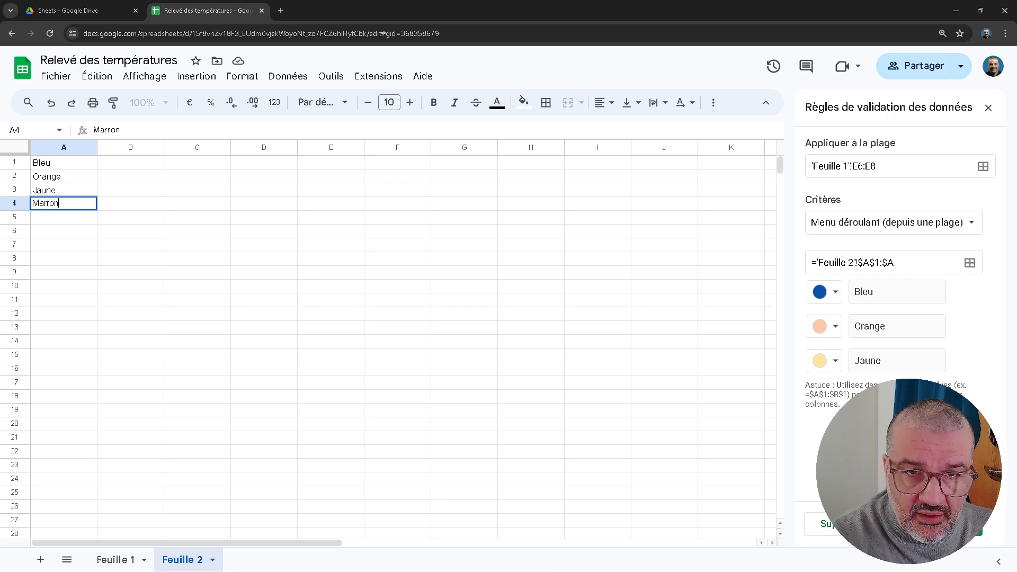
key(Return)
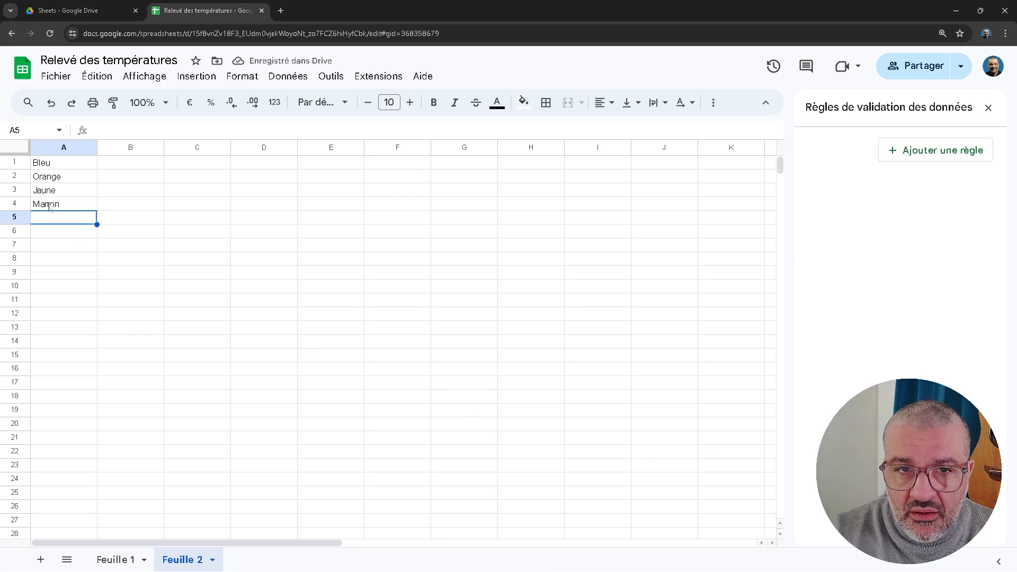
- Colour the Marron item dark brown in the E6:E8 rule on Feuille 1 and save the rule
click(115, 560)
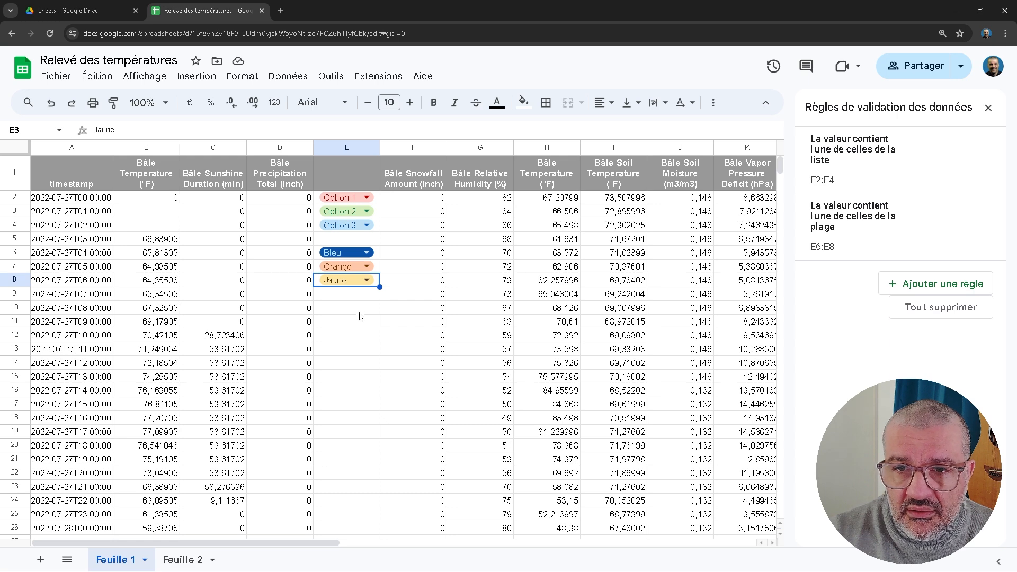
click(867, 225)
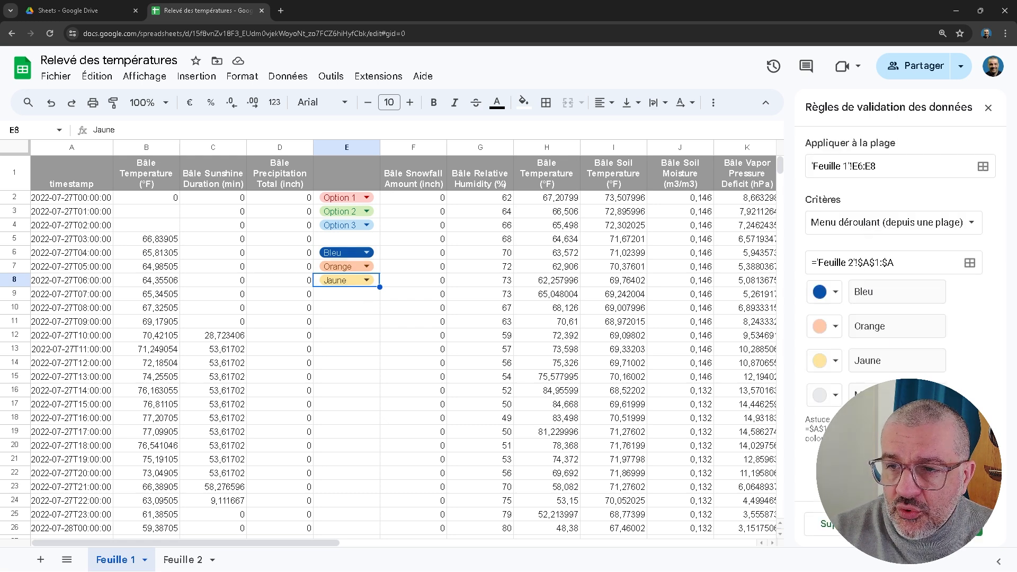
click(835, 395)
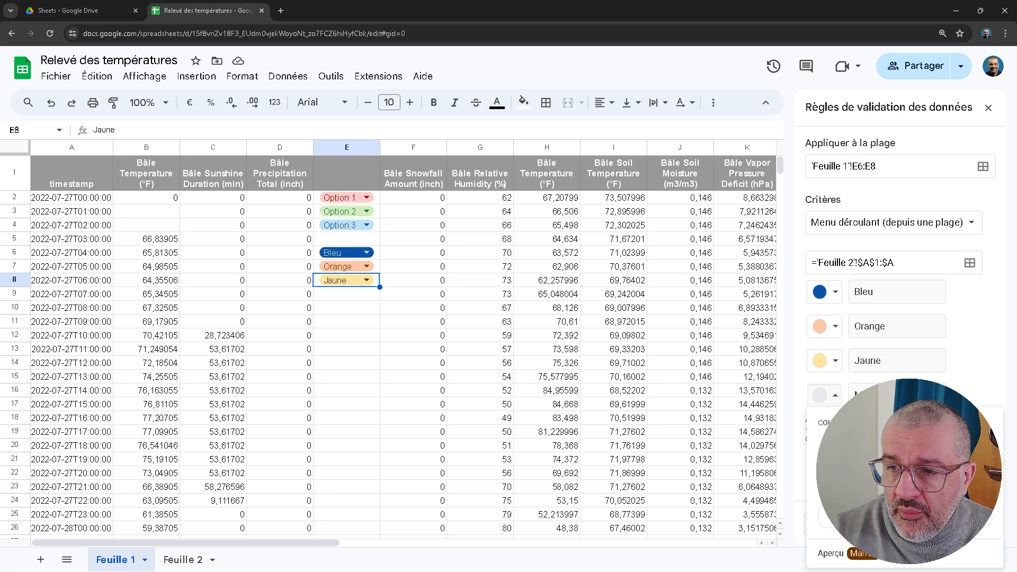
click(868, 460)
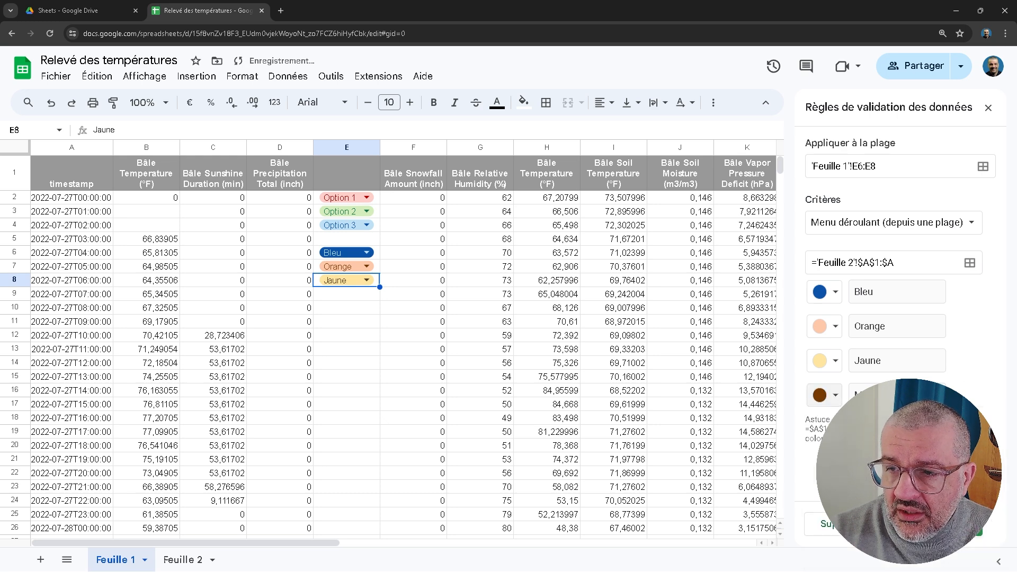
click(974, 527)
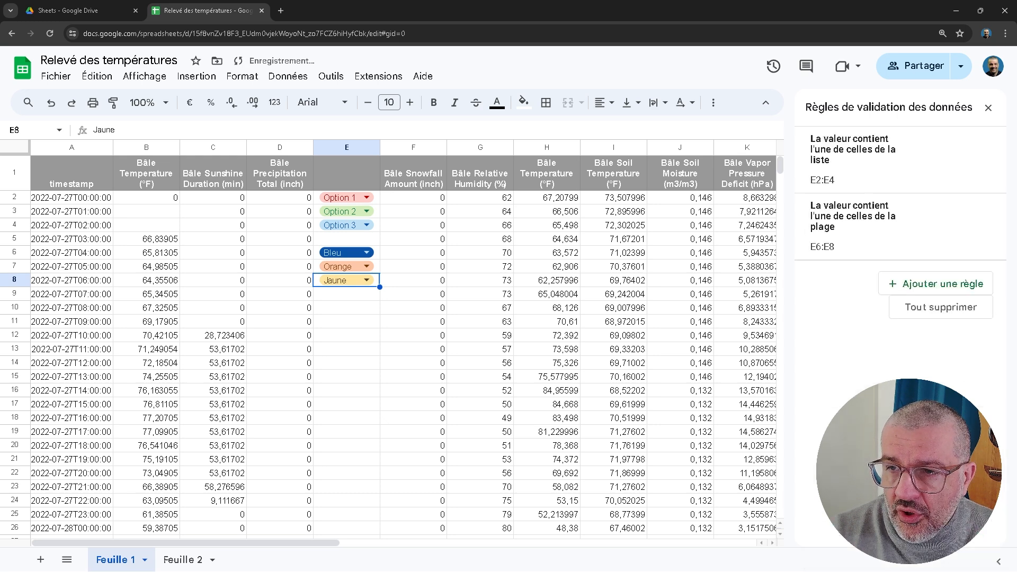
- Extend the range-based dropdown rule to E6:E9 and choose Marron in cell E9
click(350, 296)
click(895, 249)
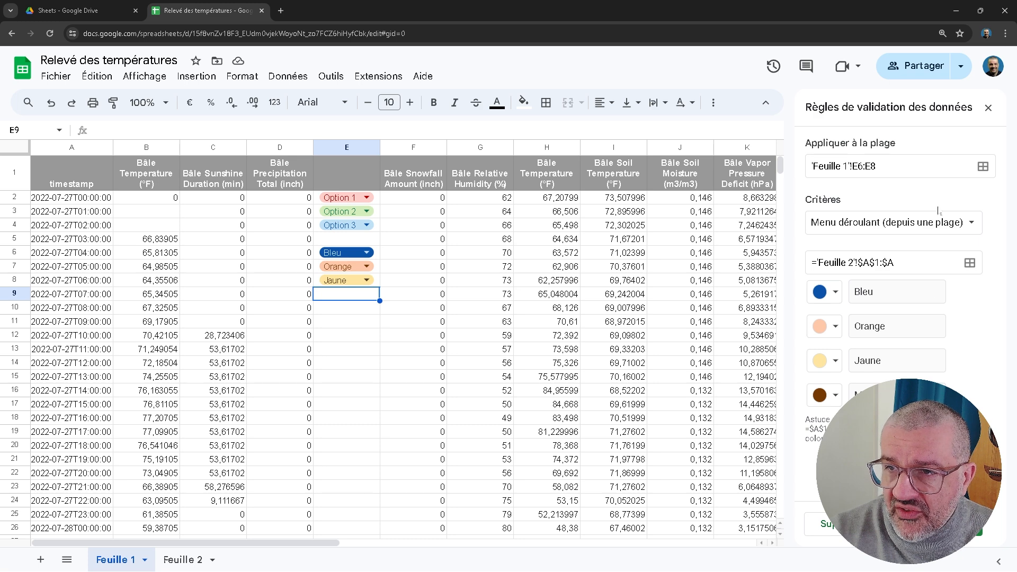
click(879, 166)
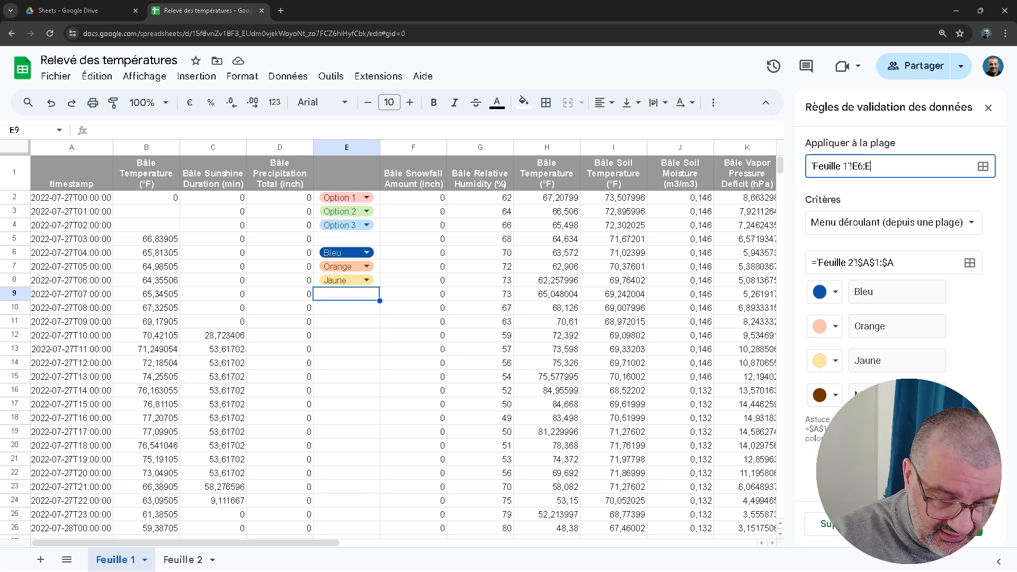
text(9)
key(Return)
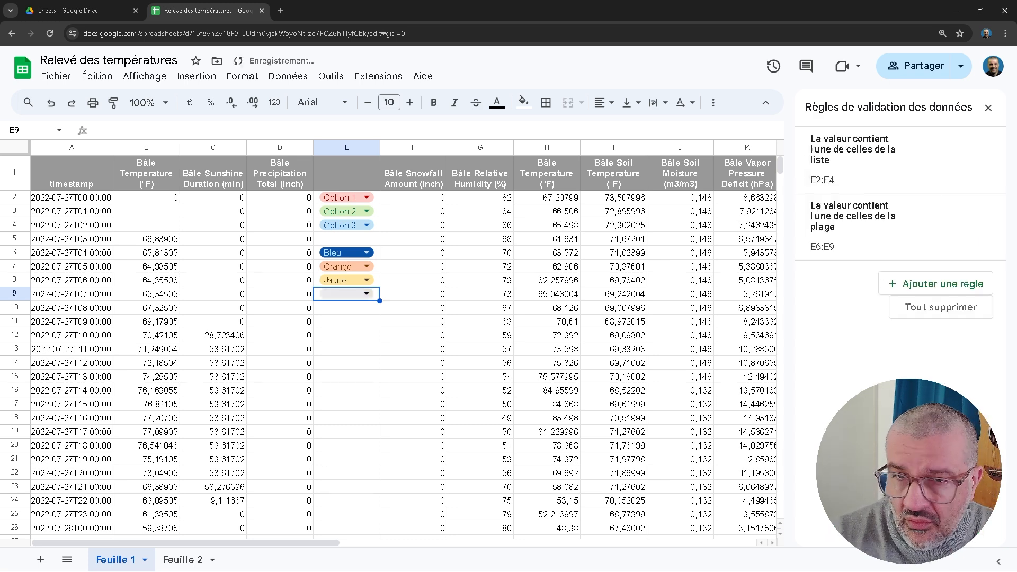
click(367, 295)
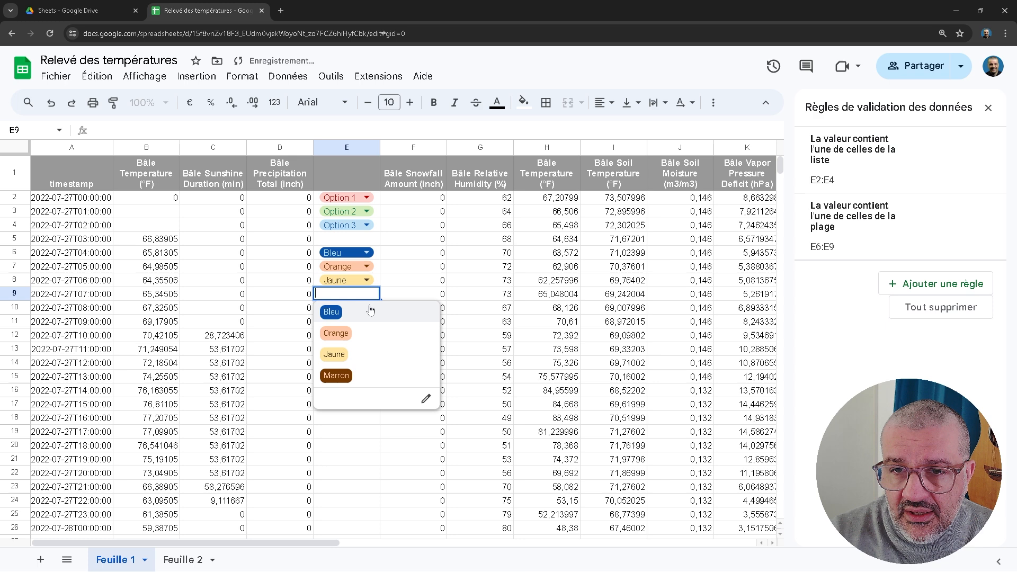
click(352, 376)
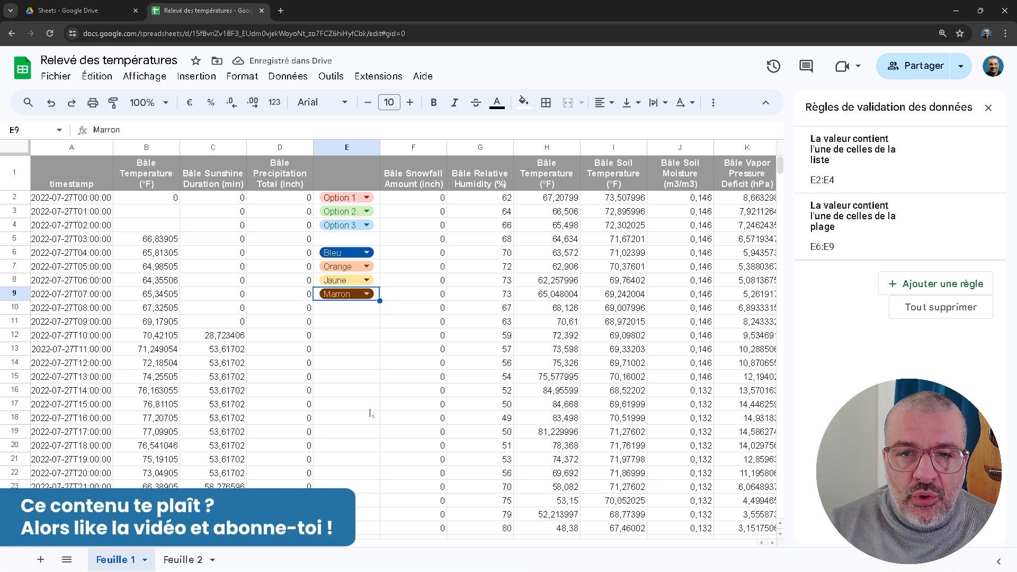
- Review the insertion options, the criteria available for the E2:E4 dropdown rule and the source list on Feuille 2
click(196, 76)
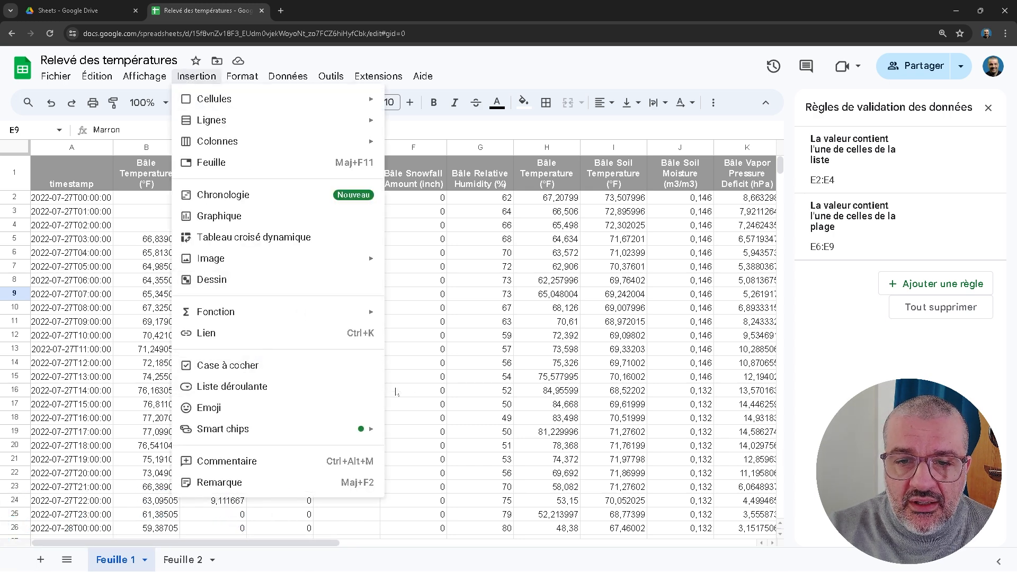
key(Escape)
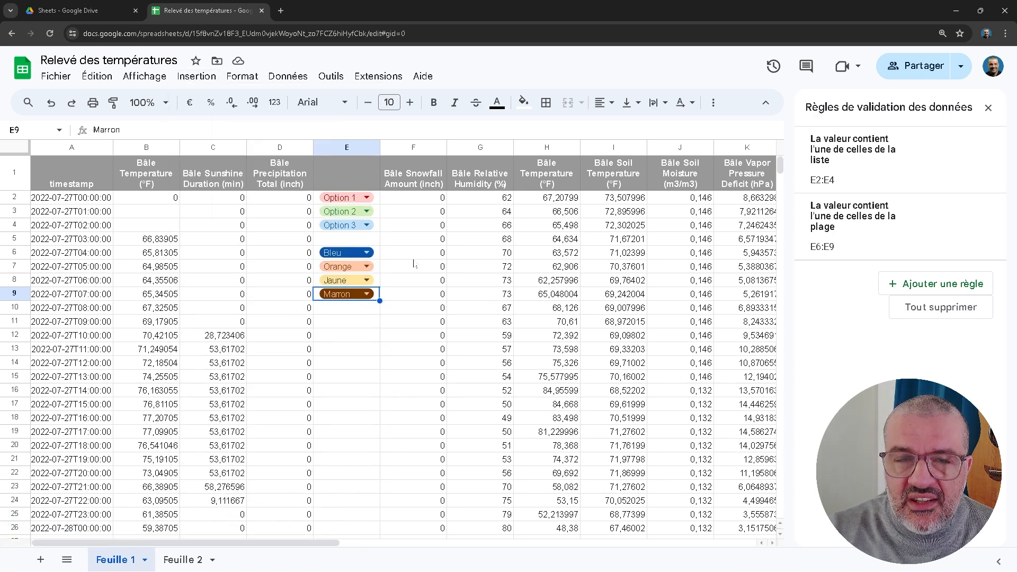
click(890, 153)
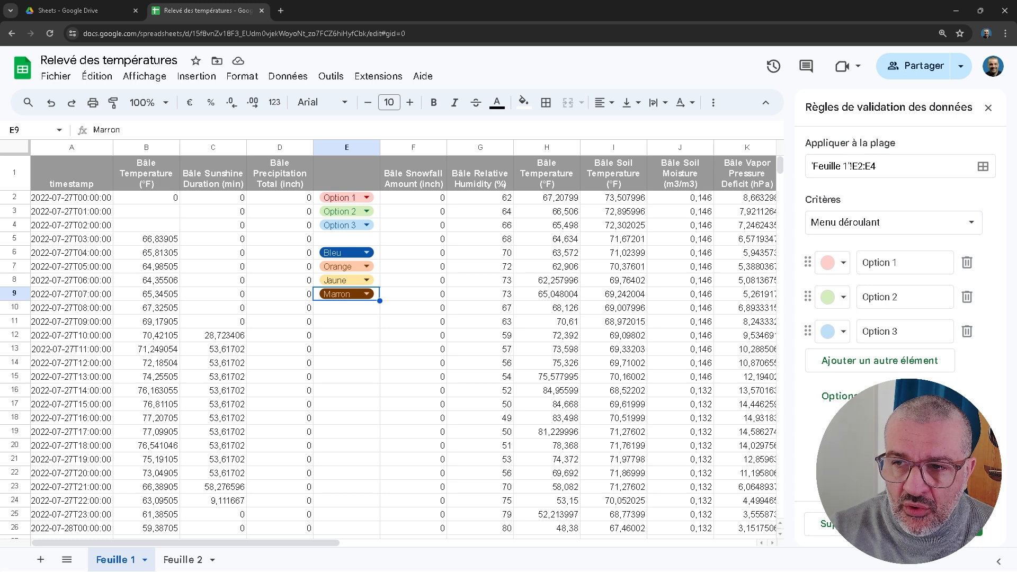
click(887, 225)
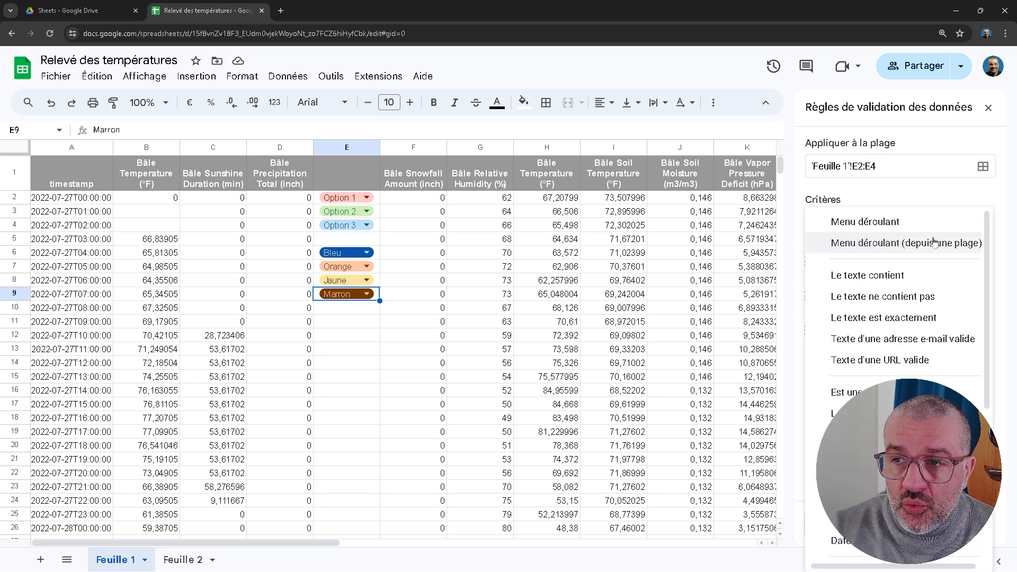
click(953, 191)
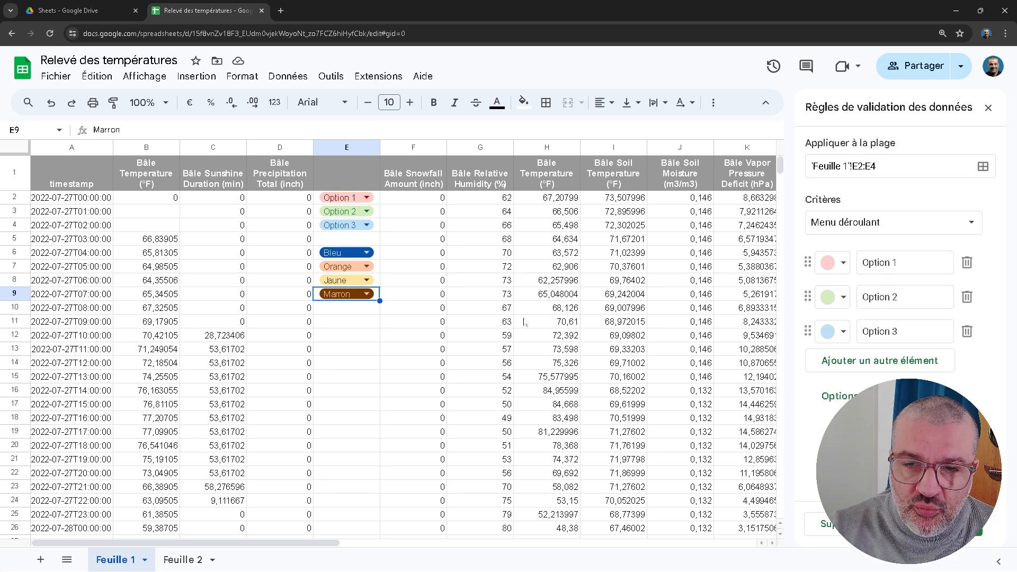
click(183, 559)
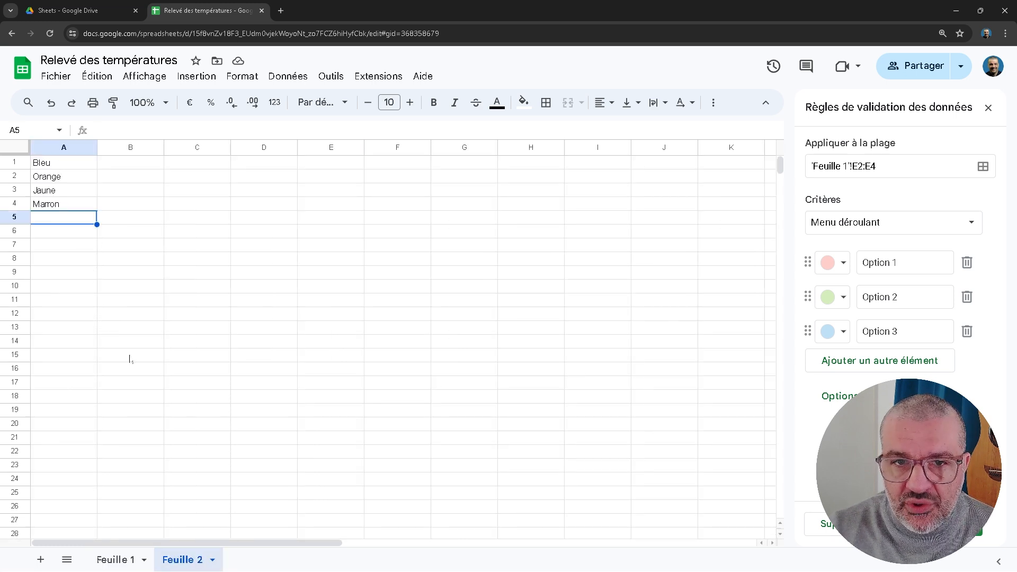
click(116, 560)
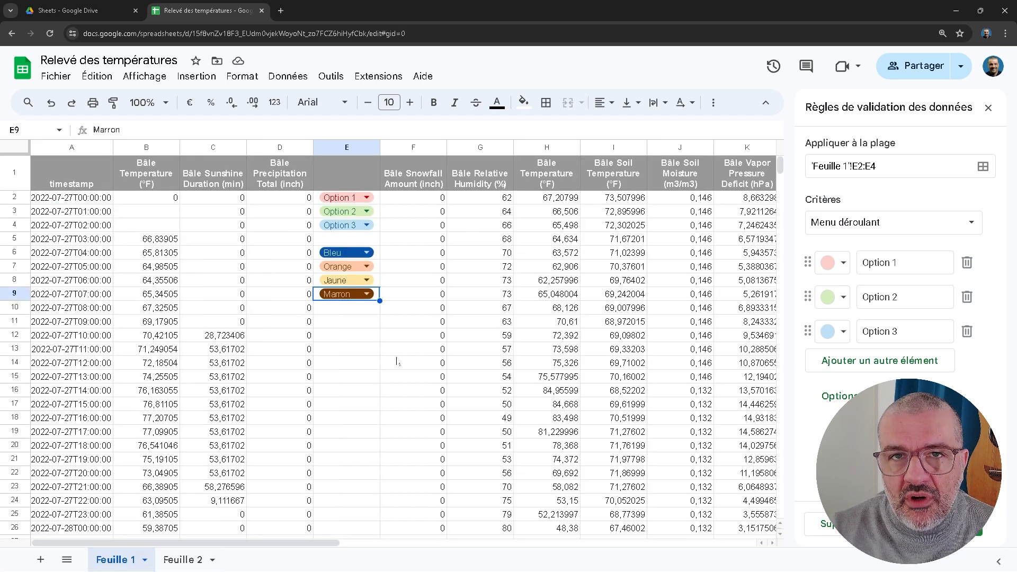